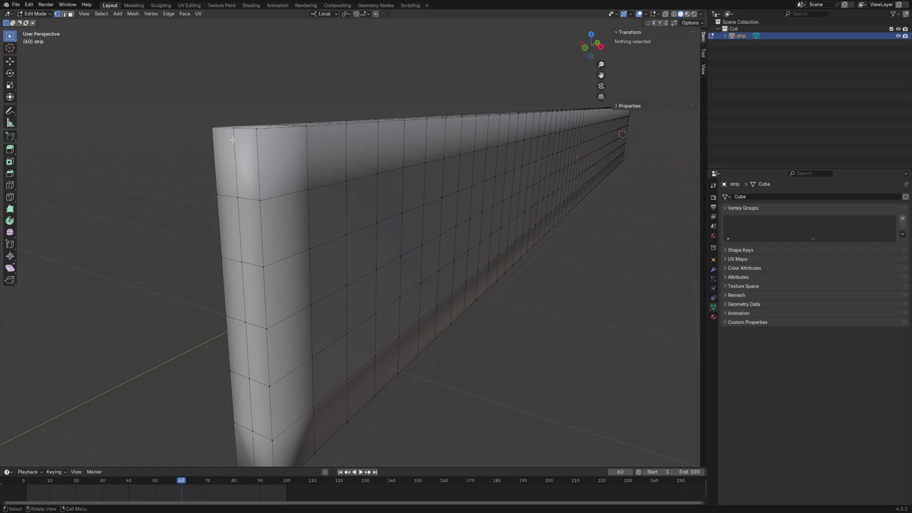
{"action": "scroll", "coordinate": [231, 144], "scroll_direction": "down", "scroll_amount": 10}
{"action": "left_click_drag", "start_coordinate": [231, 144], "coordinate": [252, 480]}
{"action": "key", "text": "Escape"}
{"action": "middle_click_drag", "start_coordinate": [255, 449], "coordinate": [256, 330], "text": "shift"}
{"action": "key", "text": "c"}
{"action": "left_click_drag", "start_coordinate": [246, 145], "coordinate": [250, 177]}
{"action": "key", "text": "Escape"}
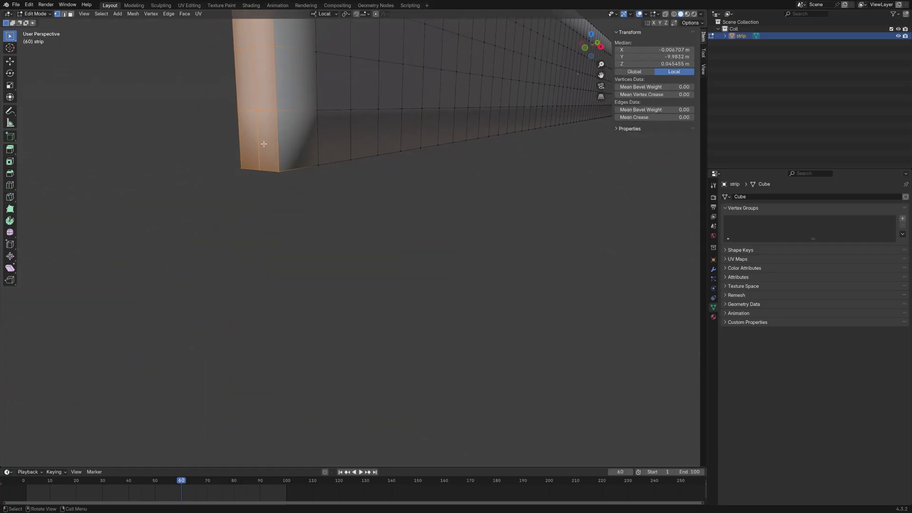
{"action": "scroll", "coordinate": [263, 143], "scroll_direction": "down", "scroll_amount": 1}
{"action": "mouse_move", "coordinate": [263, 144]}
{"action": "middle_mouse_down", "text": "shift"}
{"action": "mouse_move", "coordinate": [267, 201]}
{"action": "mouse_move", "coordinate": [263, 188]}
{"action": "middle_mouse_up", "text": "shift"}
{"action": "key", "text": "c"}
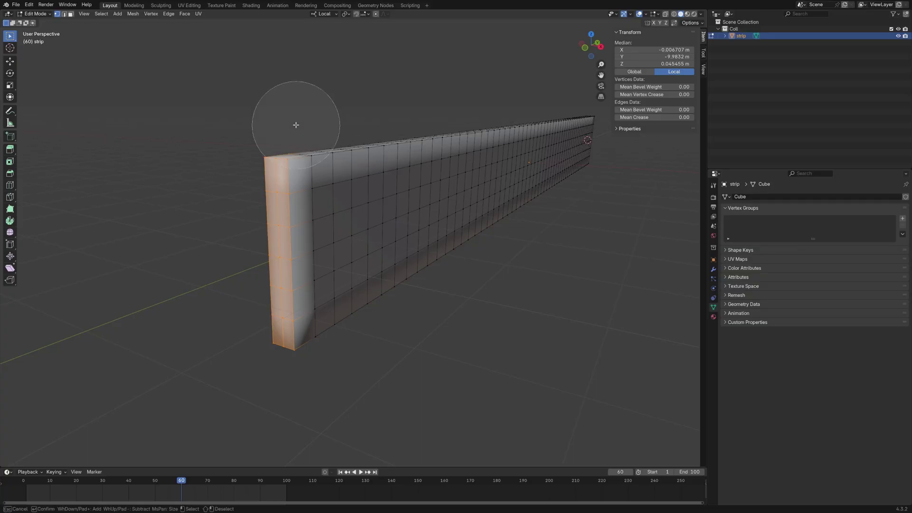
{"action": "key", "text": "Escape"}
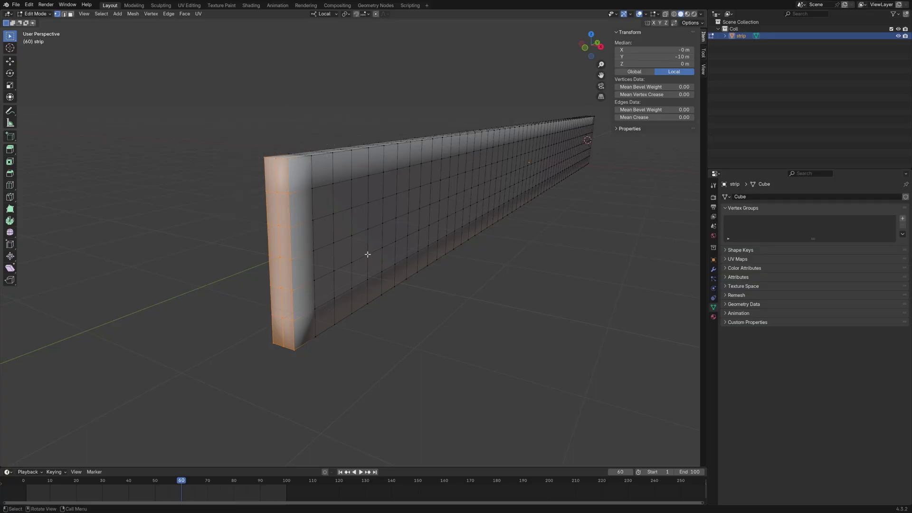
{"action": "middle_click_drag", "start_coordinate": [704, 323], "coordinate": [332, 281], "text": "shift"}
{"action": "key", "text": "alt+a"}
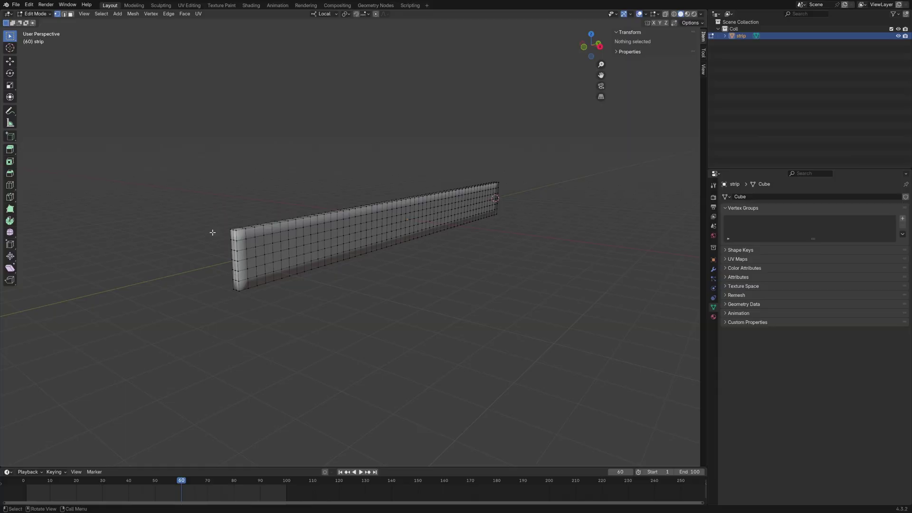
{"action": "middle_click_drag", "start_coordinate": [213, 233], "coordinate": [325, 262]}
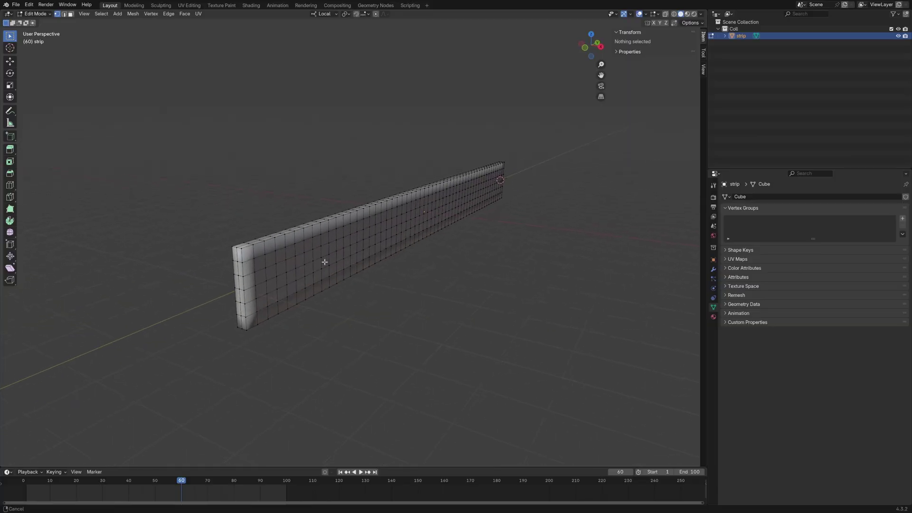
{"action": "left_click", "coordinate": [237, 249]}
{"action": "scroll", "coordinate": [293, 241], "scroll_direction": "up", "scroll_amount": 6}
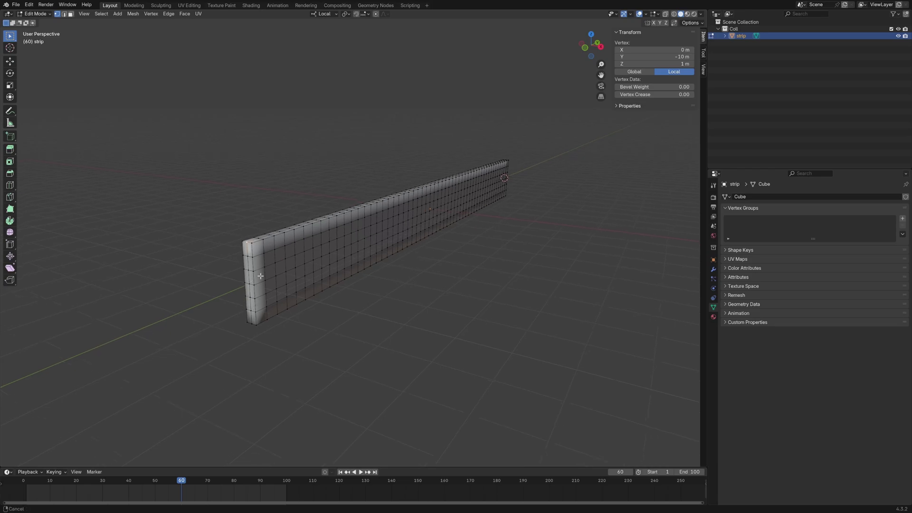
{"action": "key", "text": "alt+a"}
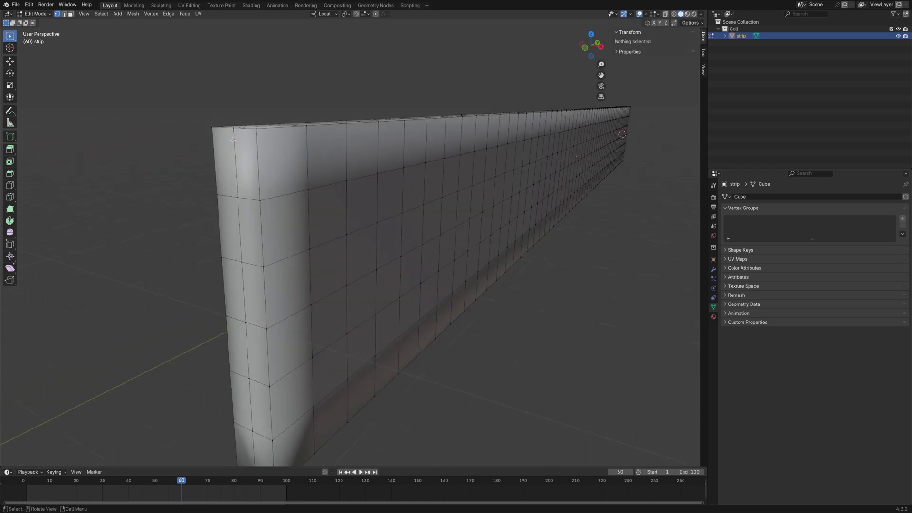
Select all vertices on the strip's near end face and create a vertex group for them named VeeDynamicsAnim.
{"action": "key", "text": "c"}
{"action": "left_click_drag", "start_coordinate": [229, 143], "coordinate": [253, 472]}
{"action": "key", "text": "Escape"}
{"action": "scroll", "coordinate": [286, 294], "scroll_direction": "down", "scroll_amount": 3}
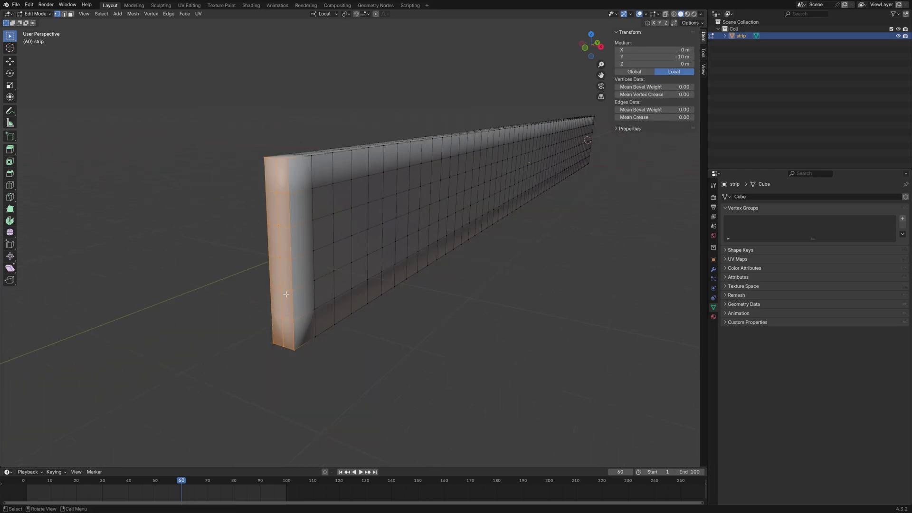
{"action": "left_click", "coordinate": [903, 219]}
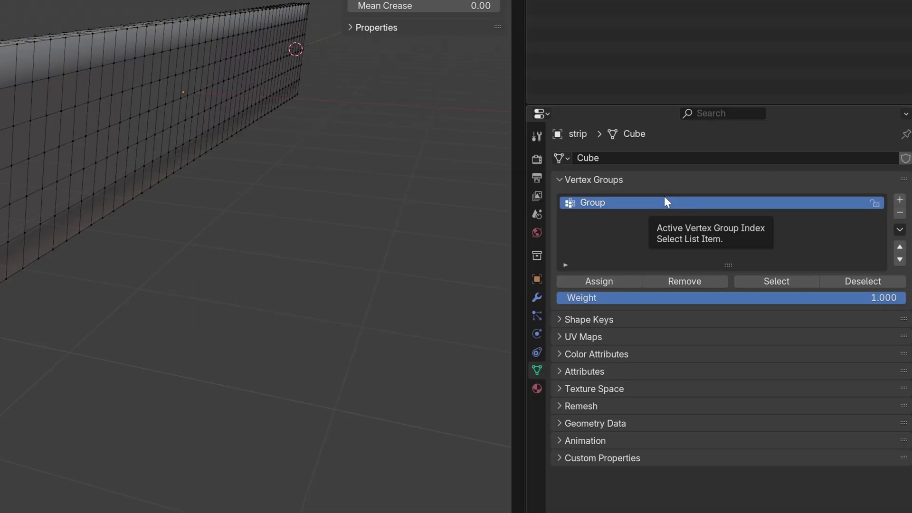
{"action": "double_click", "coordinate": [613, 206]}
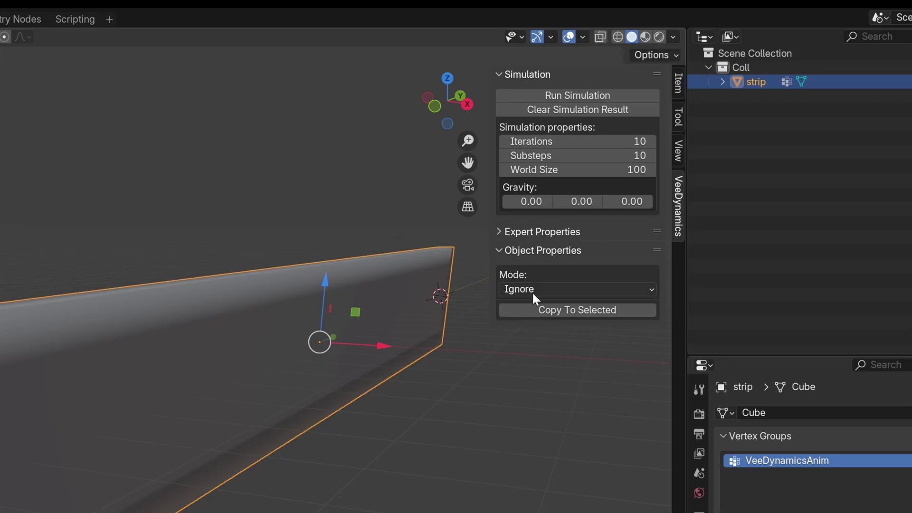
Set the strip's VeeDynamics mode to Elastic Body and replace its simulation material with a new one.
{"action": "left_click", "coordinate": [532, 292]}
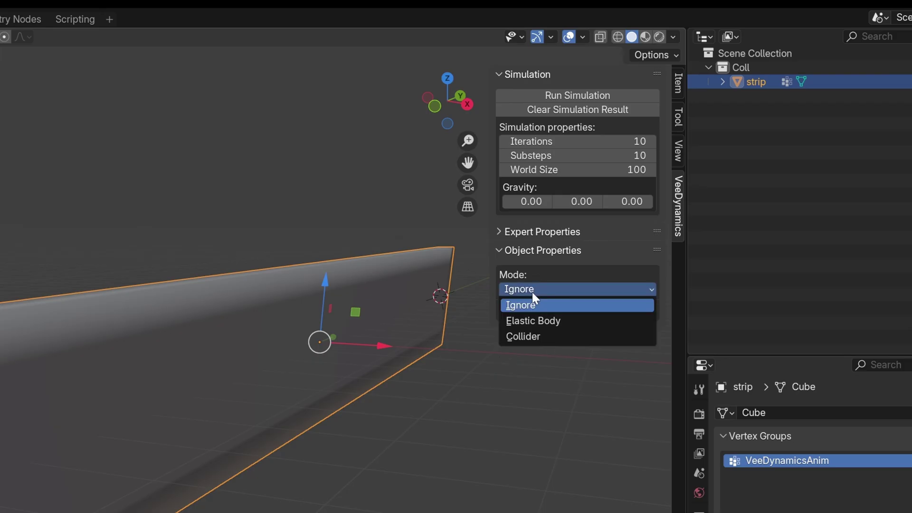
{"action": "left_click", "coordinate": [545, 322]}
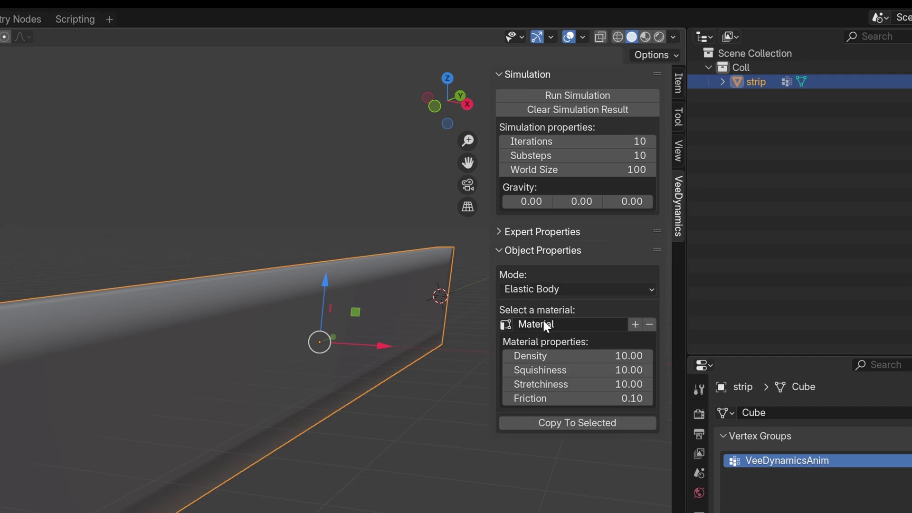
{"action": "left_click", "coordinate": [647, 324]}
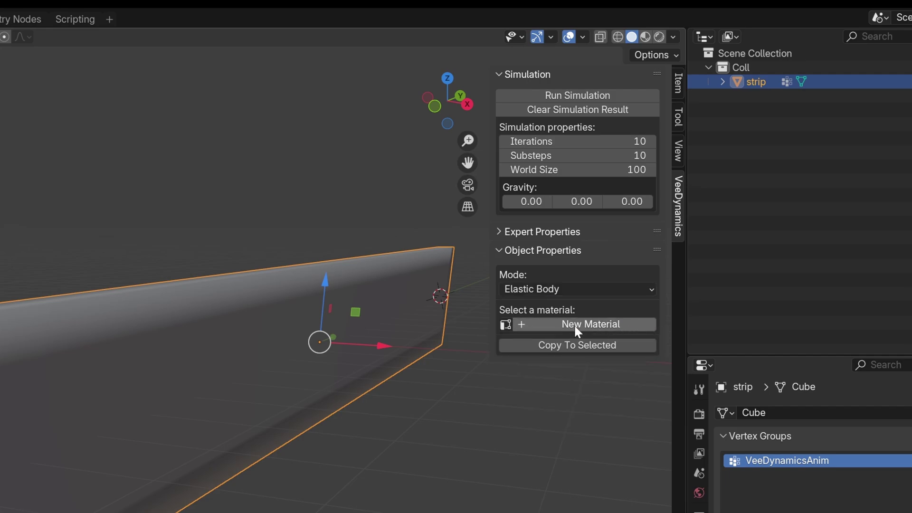
{"action": "left_click", "coordinate": [555, 324]}
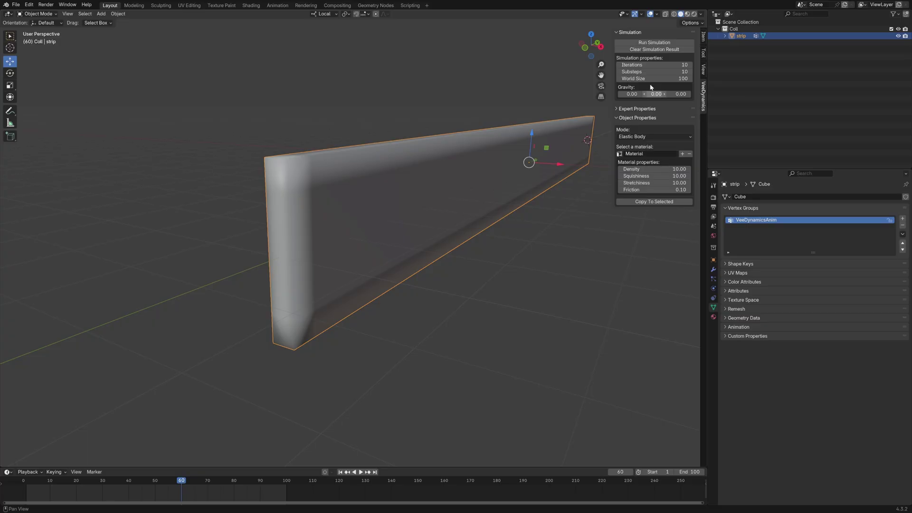
Run the VeeDynamics simulation with Z gravity at -9.80 and close the simulation window once it is done.
{"action": "left_click", "coordinate": [655, 43]}
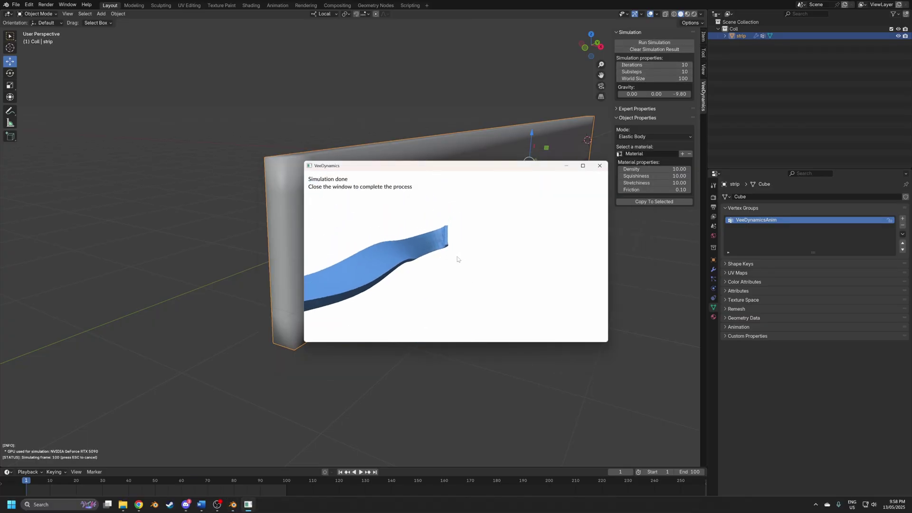
{"action": "left_click", "coordinate": [599, 165]}
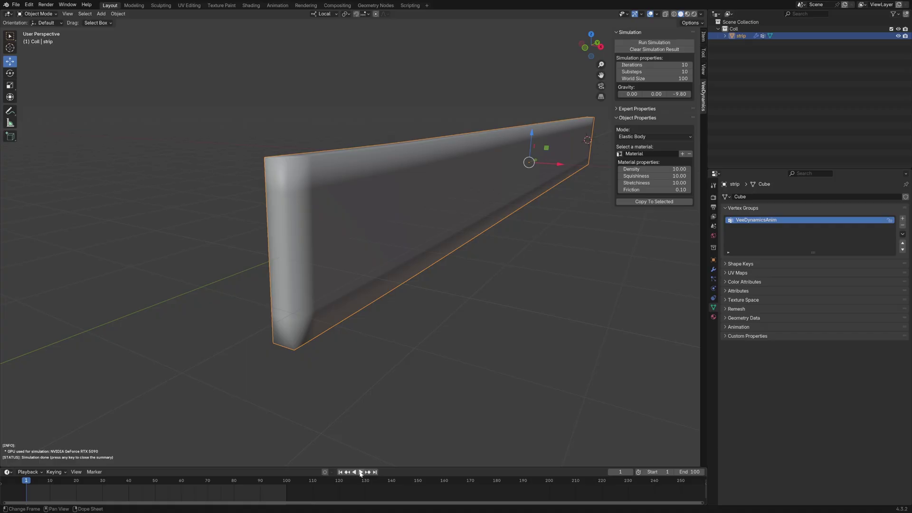
Play back the simulated animation, examine how the strip swings and deforms around its pinned end, and stop the playback.
{"action": "scroll", "coordinate": [447, 374], "scroll_direction": "down", "scroll_amount": 3}
{"action": "middle_click_drag", "start_coordinate": [394, 368], "coordinate": [480, 339]}
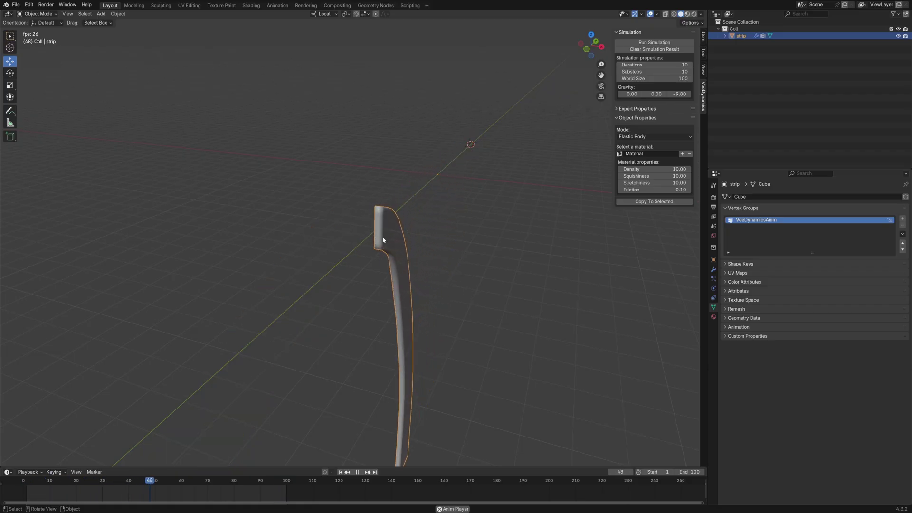
{"action": "scroll", "coordinate": [395, 217], "scroll_direction": "up", "scroll_amount": 5}
{"action": "scroll", "coordinate": [503, 204], "scroll_direction": "down", "scroll_amount": 8}
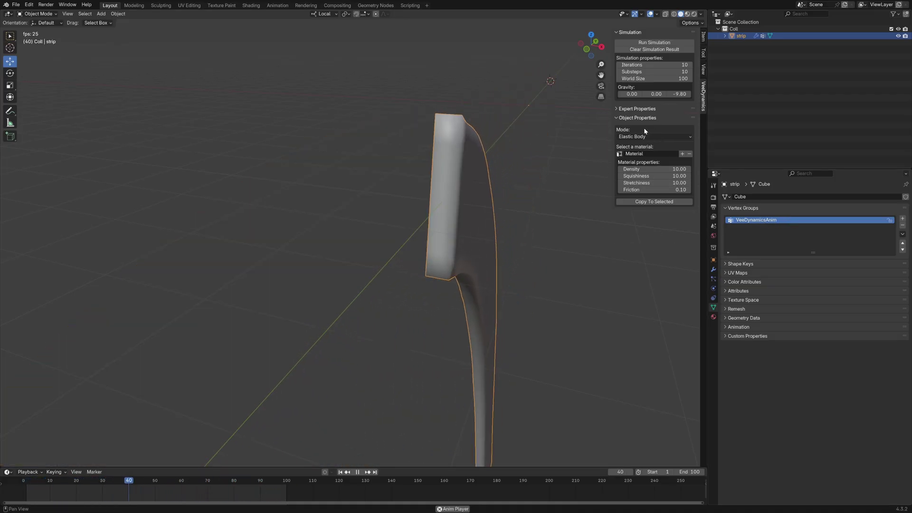
{"action": "scroll", "coordinate": [375, 184], "scroll_direction": "down", "scroll_amount": 4}
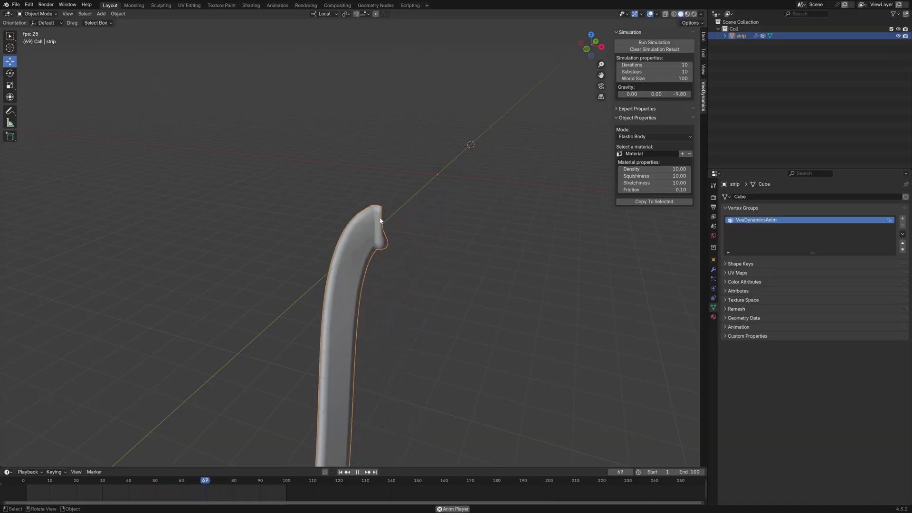
{"action": "scroll", "coordinate": [380, 234], "scroll_direction": "up", "scroll_amount": 4}
{"action": "scroll", "coordinate": [473, 193], "scroll_direction": "down", "scroll_amount": 5}
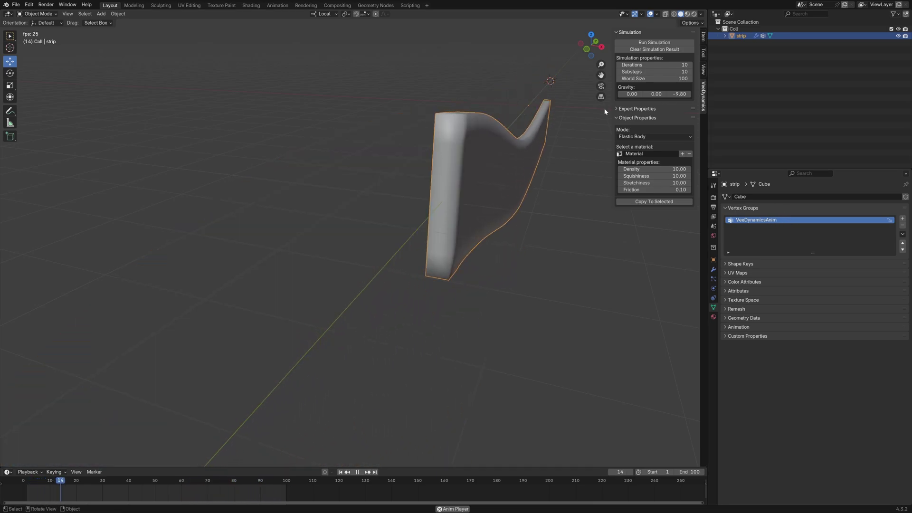
{"action": "scroll", "coordinate": [417, 206], "scroll_direction": "down", "scroll_amount": 4}
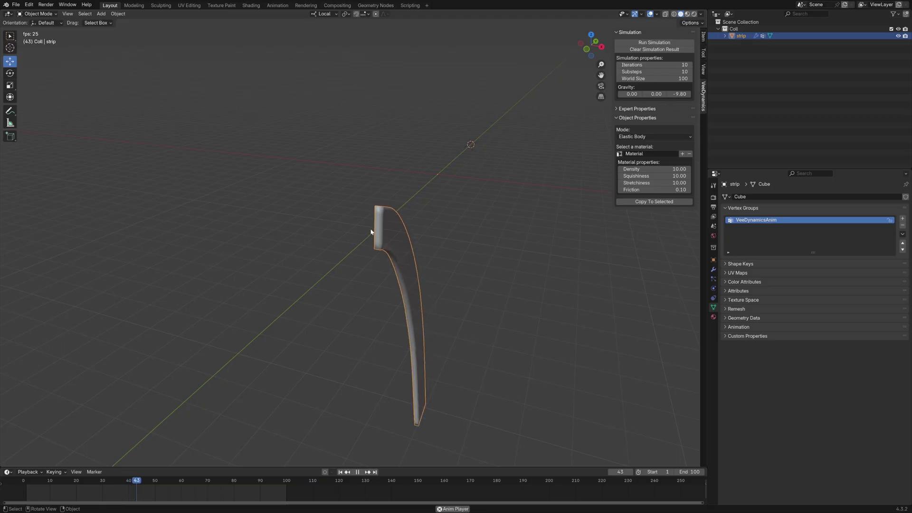
{"action": "scroll", "coordinate": [381, 234], "scroll_direction": "up", "scroll_amount": 1}
{"action": "scroll", "coordinate": [380, 234], "scroll_direction": "up", "scroll_amount": 3}
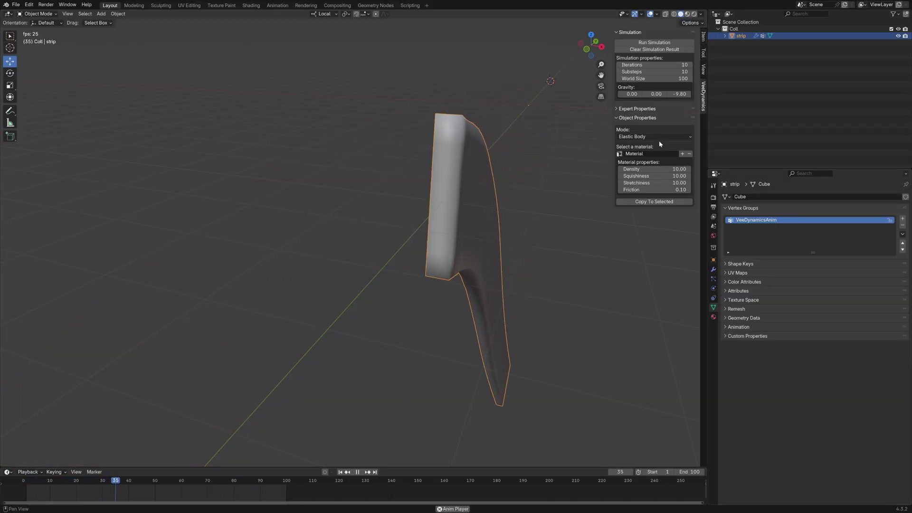
{"action": "scroll", "coordinate": [478, 304], "scroll_direction": "down", "scroll_amount": 3}
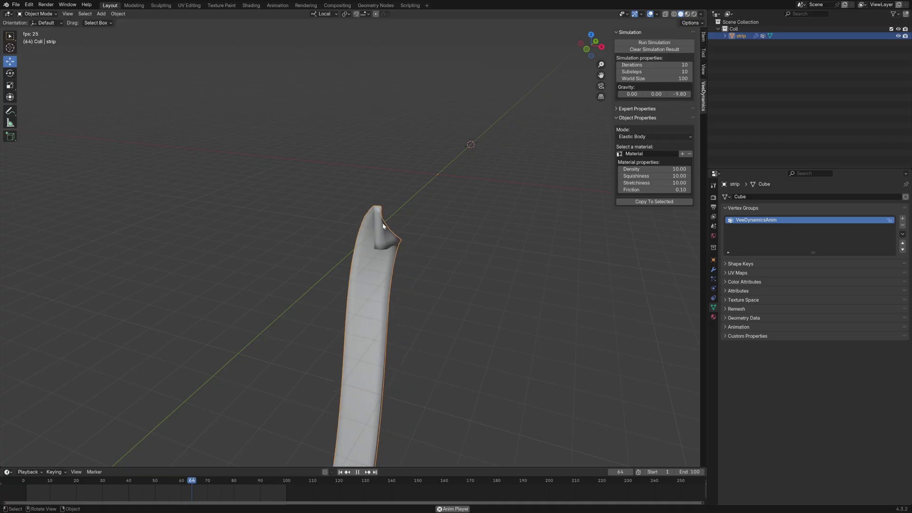
{"action": "scroll", "coordinate": [442, 169], "scroll_direction": "up", "scroll_amount": 3}
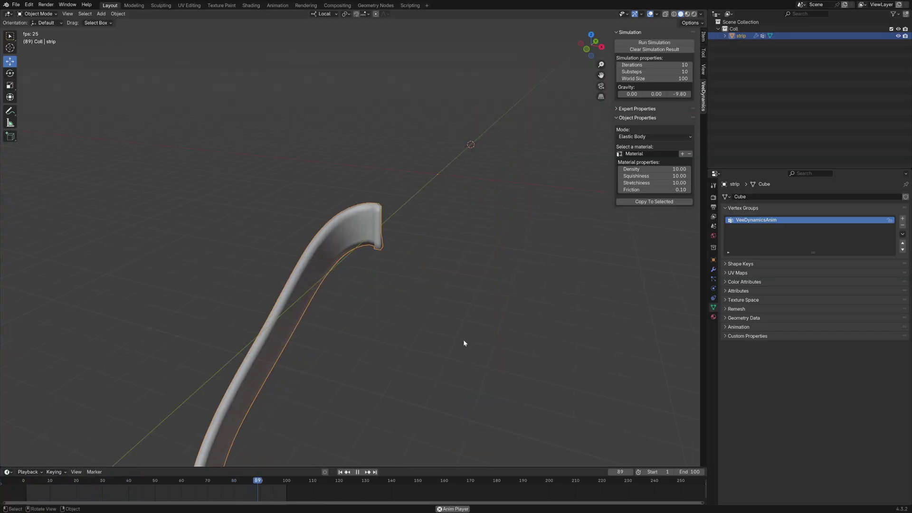
{"action": "scroll", "coordinate": [464, 339], "scroll_direction": "down", "scroll_amount": 3}
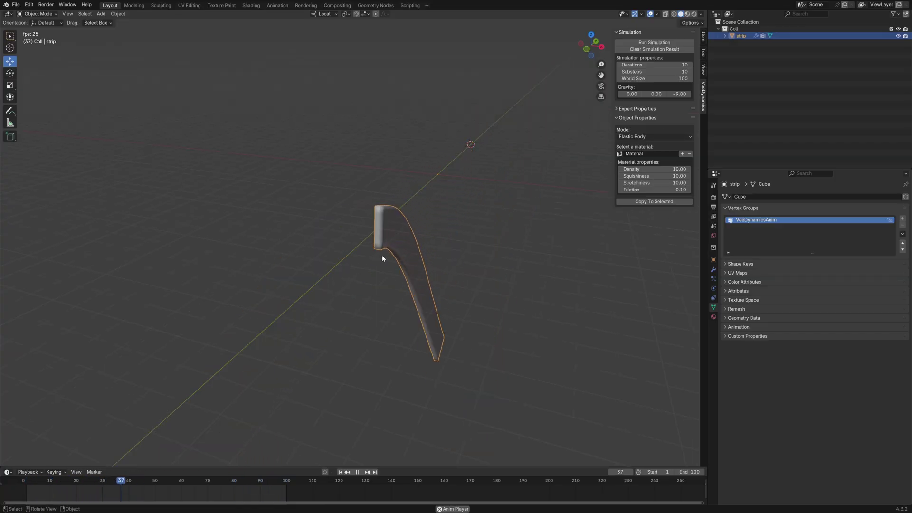
{"action": "scroll", "coordinate": [381, 221], "scroll_direction": "up", "scroll_amount": 5}
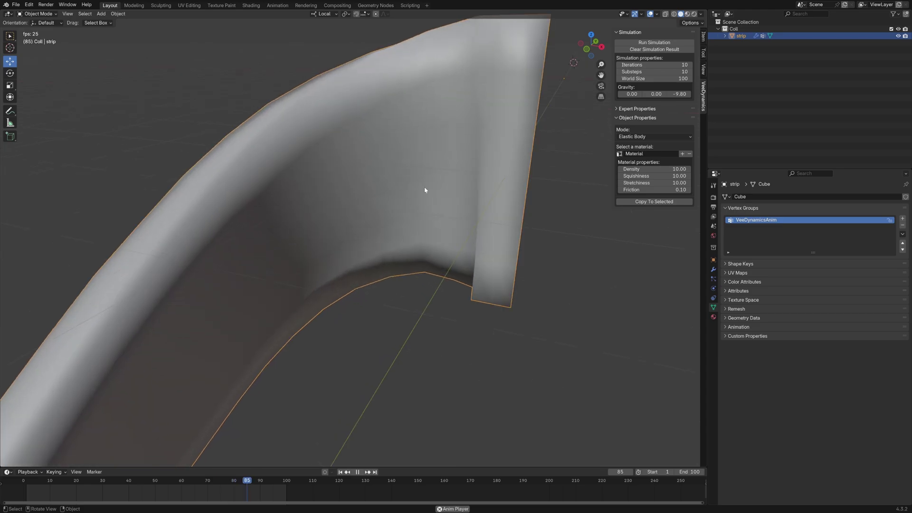
{"action": "scroll", "coordinate": [426, 190], "scroll_direction": "down", "scroll_amount": 1}
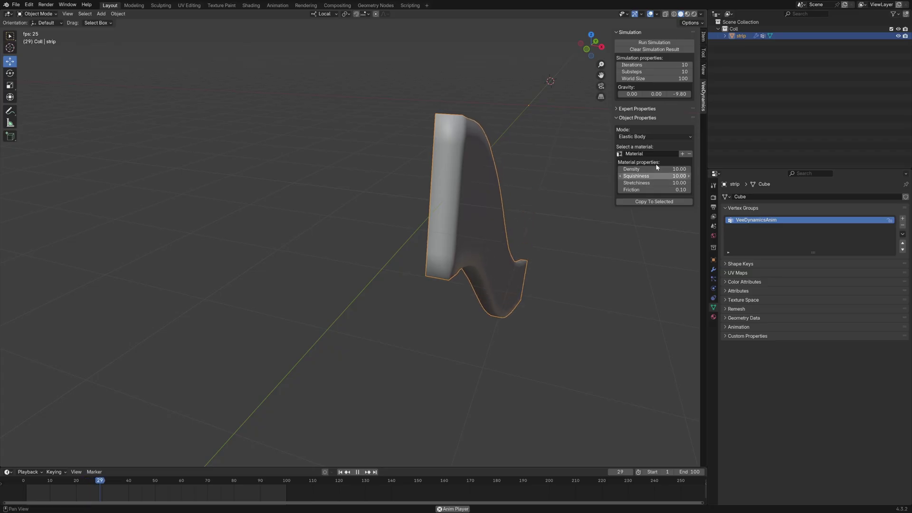
{"action": "scroll", "coordinate": [356, 212], "scroll_direction": "down", "scroll_amount": 4}
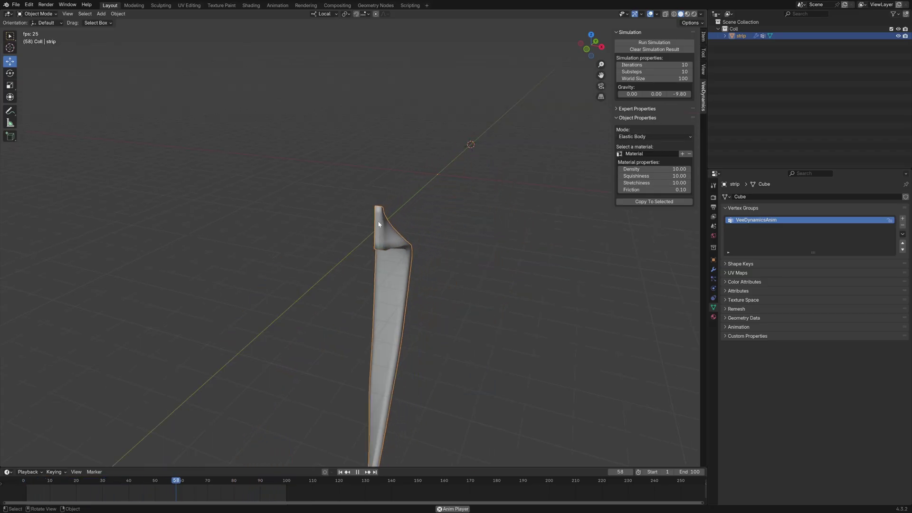
{"action": "scroll", "coordinate": [380, 234], "scroll_direction": "up", "scroll_amount": 4}
{"action": "scroll", "coordinate": [381, 234], "scroll_direction": "down", "scroll_amount": 4}
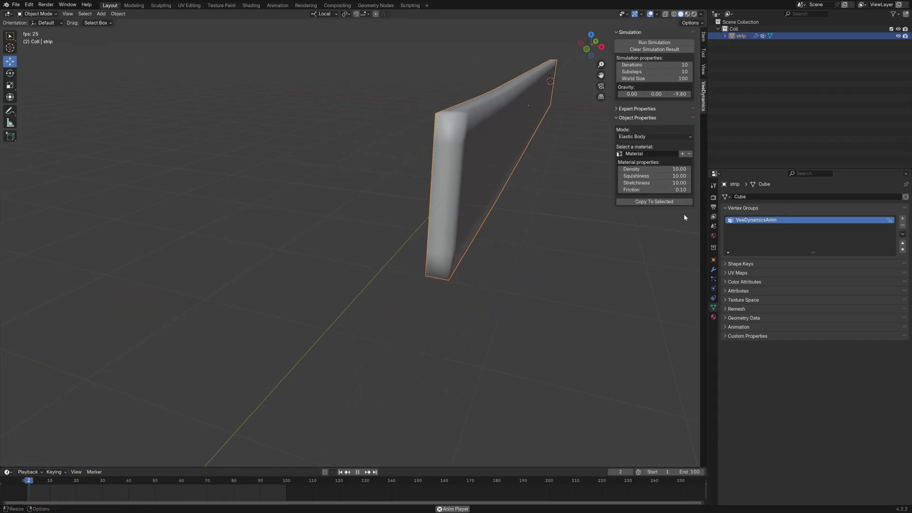
{"action": "scroll", "coordinate": [414, 193], "scroll_direction": "down", "scroll_amount": 5}
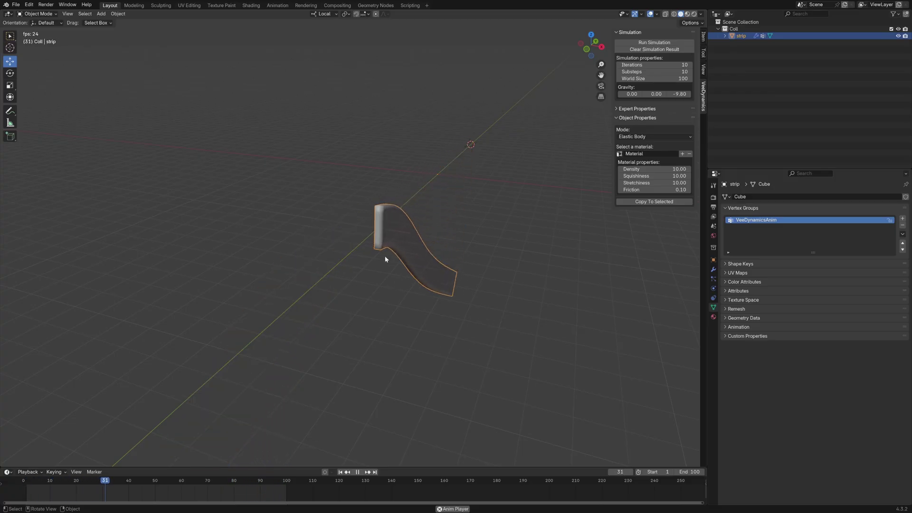
{"action": "scroll", "coordinate": [381, 234], "scroll_direction": "up", "scroll_amount": 3}
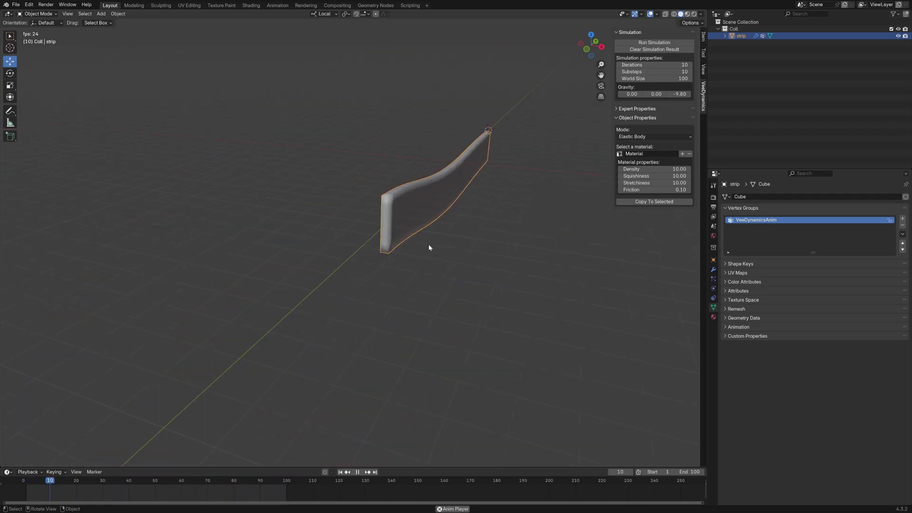
{"action": "left_click", "coordinate": [360, 472]}
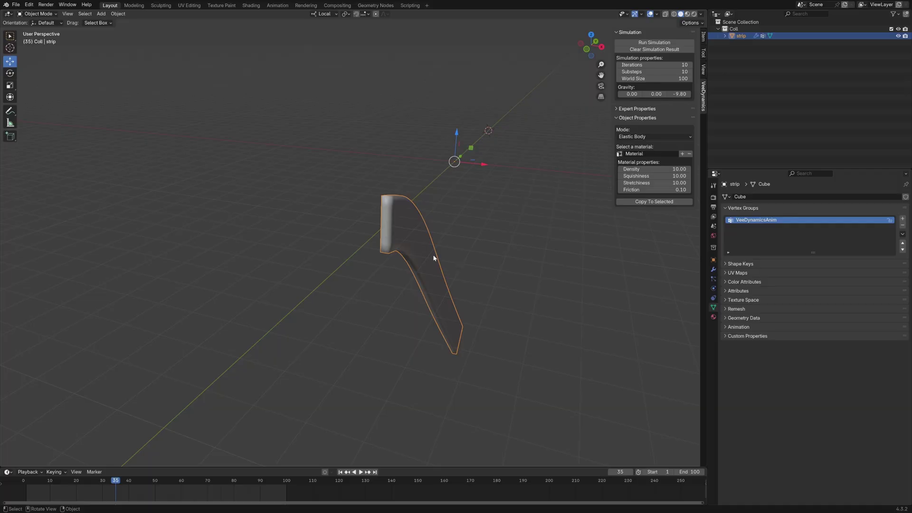
Return the animation to its start and add a second vertex group named Rotate to the strip.
{"action": "left_click_drag", "start_coordinate": [123, 481], "coordinate": [23, 488]}
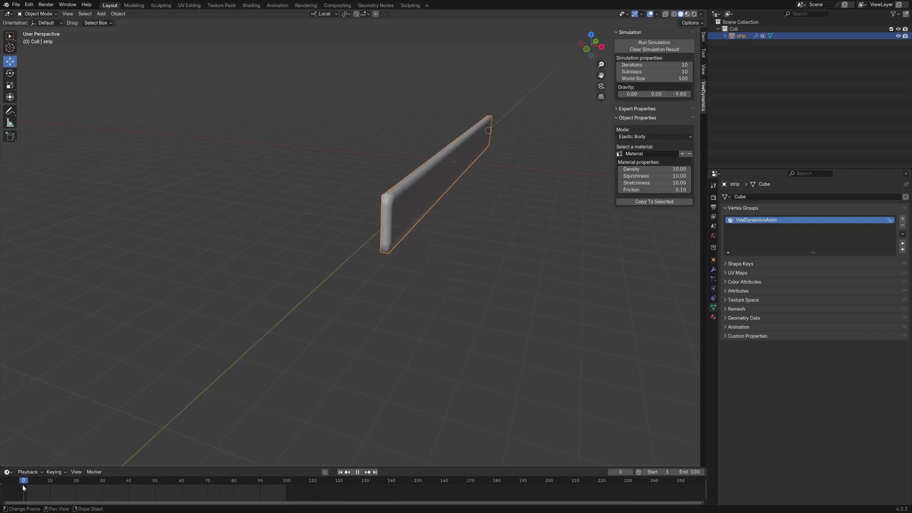
{"action": "middle_click_drag", "start_coordinate": [418, 266], "coordinate": [446, 233]}
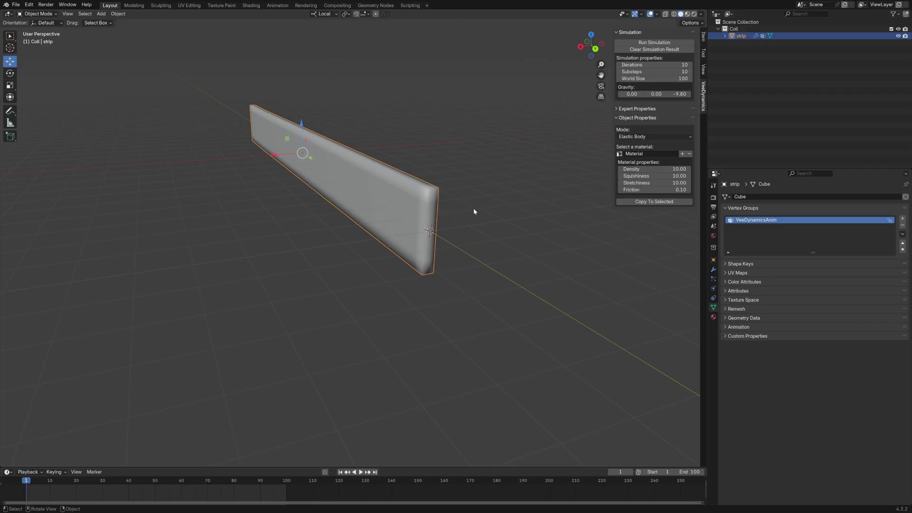
{"action": "key", "text": "Tab"}
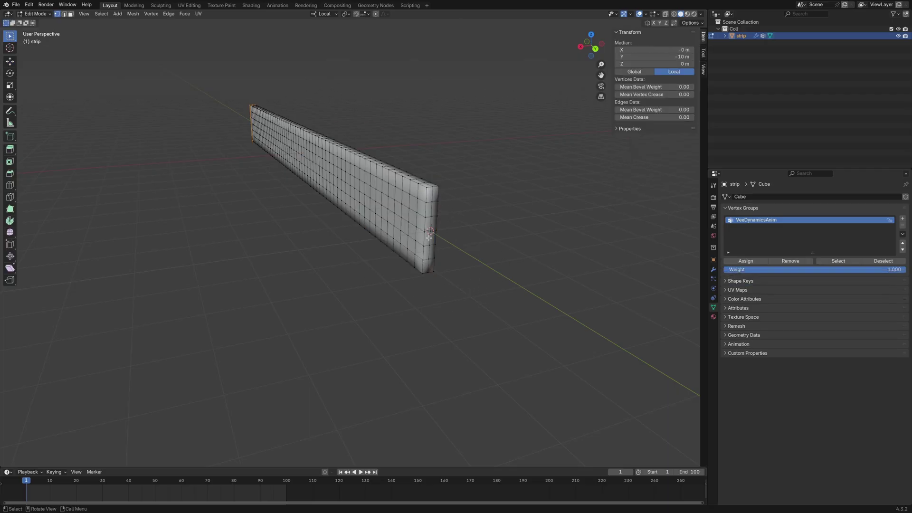
{"action": "left_click", "coordinate": [903, 219]}
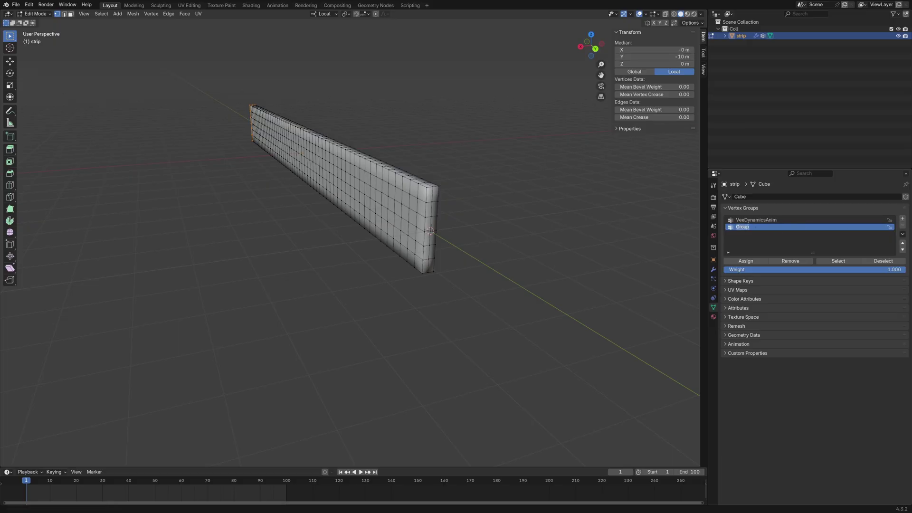
Select all vertices on the strip's free end face and assign them to the Rotate vertex group with weight 1.000.
{"action": "left_click", "coordinate": [431, 192]}
{"action": "scroll", "coordinate": [430, 193], "scroll_direction": "up", "scroll_amount": 6}
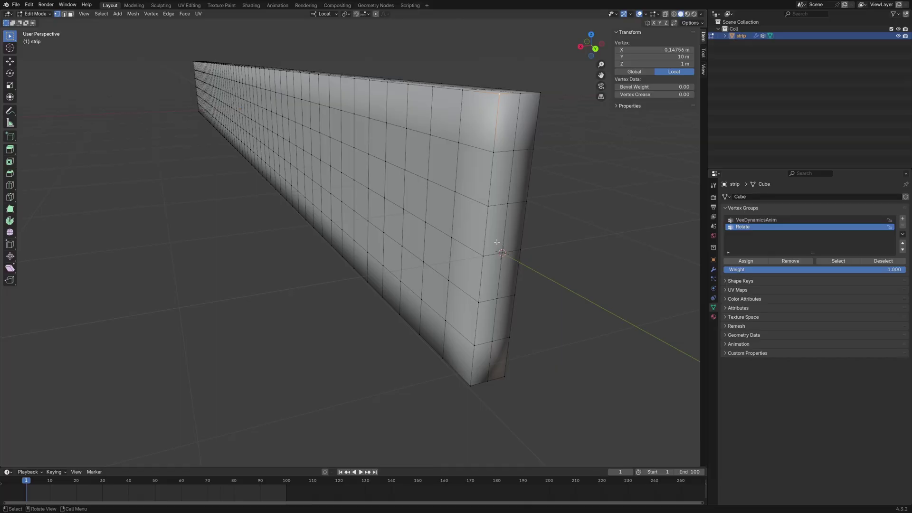
{"action": "left_click_drag", "start_coordinate": [518, 104], "coordinate": [513, 148]}
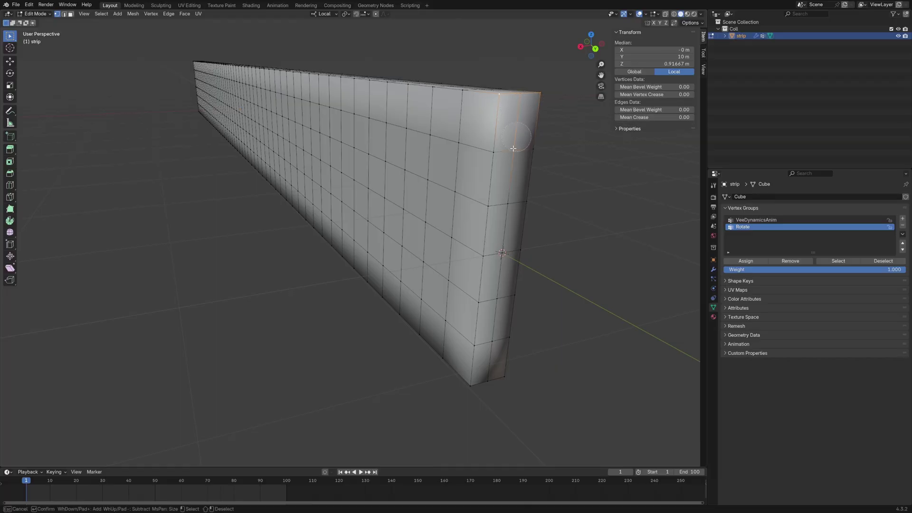
{"action": "mouse_move", "coordinate": [502, 288]}
{"action": "left_mouse_down"}
{"action": "mouse_move", "coordinate": [496, 343]}
{"action": "mouse_move", "coordinate": [522, 240]}
{"action": "left_mouse_up"}
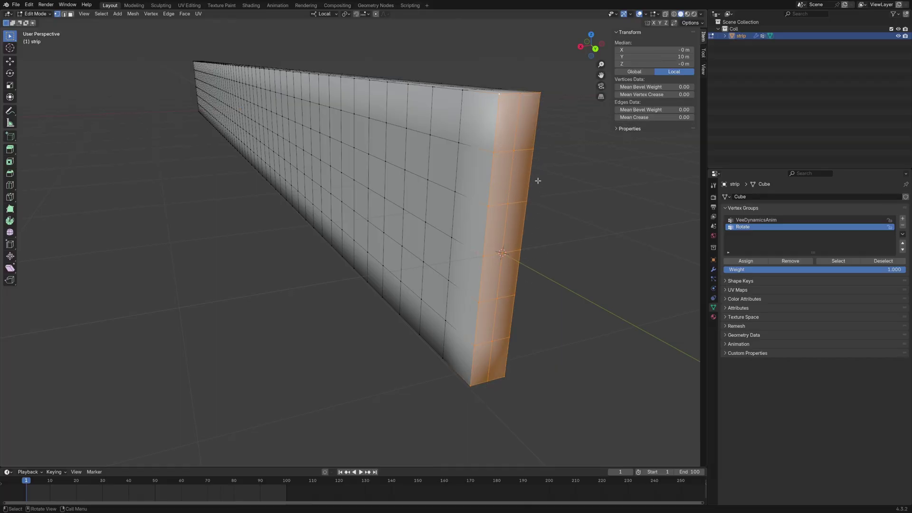
{"action": "scroll", "coordinate": [538, 181], "scroll_direction": "down", "scroll_amount": 5}
{"action": "left_click", "coordinate": [744, 261]}
{"action": "scroll", "coordinate": [456, 259], "scroll_direction": "up", "scroll_amount": 3}
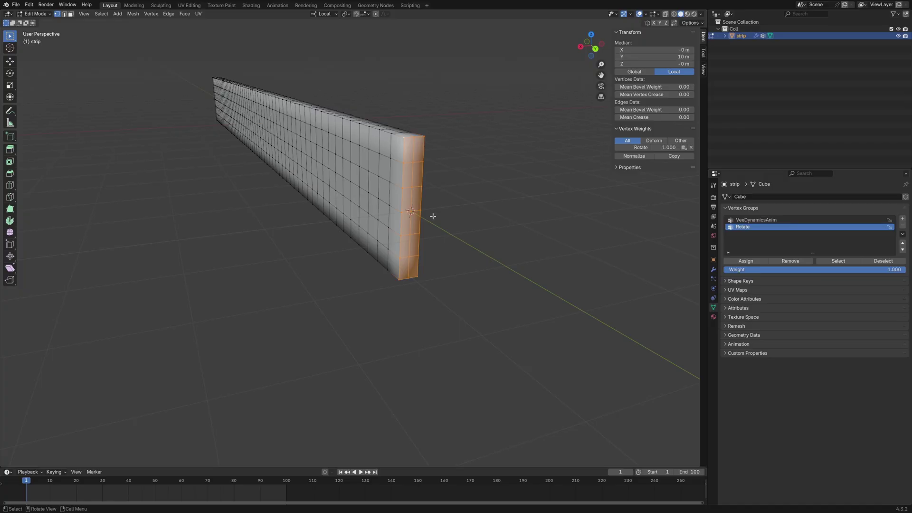
{"action": "key", "text": "Tab"}
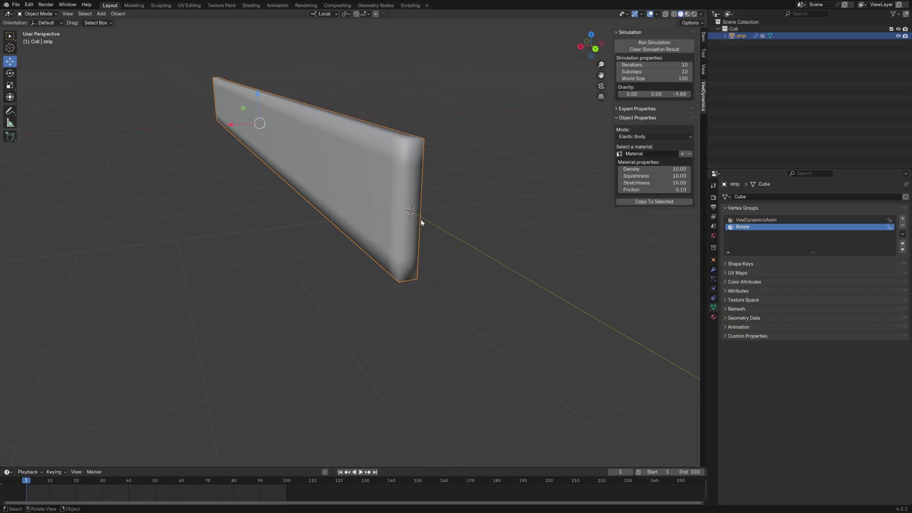
Add a sphere empty at the 3D cursor on the strip's free end.
{"action": "key", "text": "shift+a"}
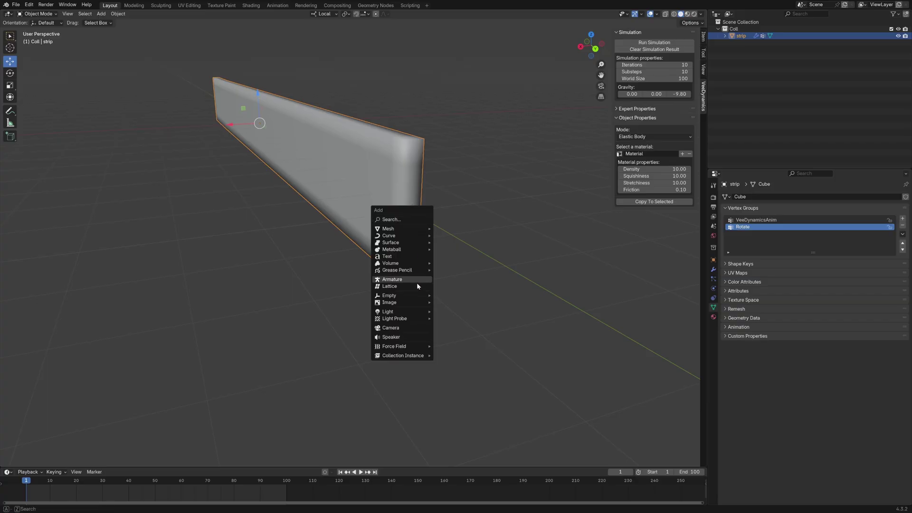
{"action": "mouse_move", "coordinate": [415, 299]}
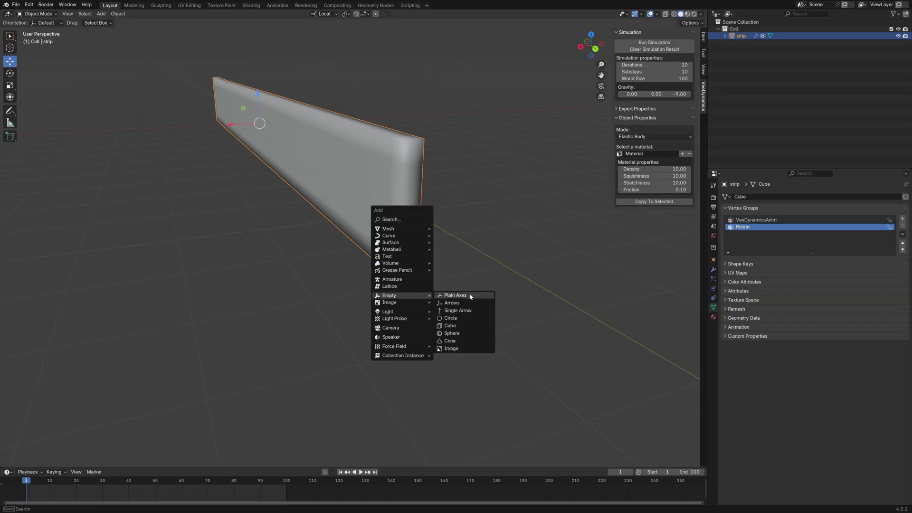
{"action": "left_click", "coordinate": [452, 334]}
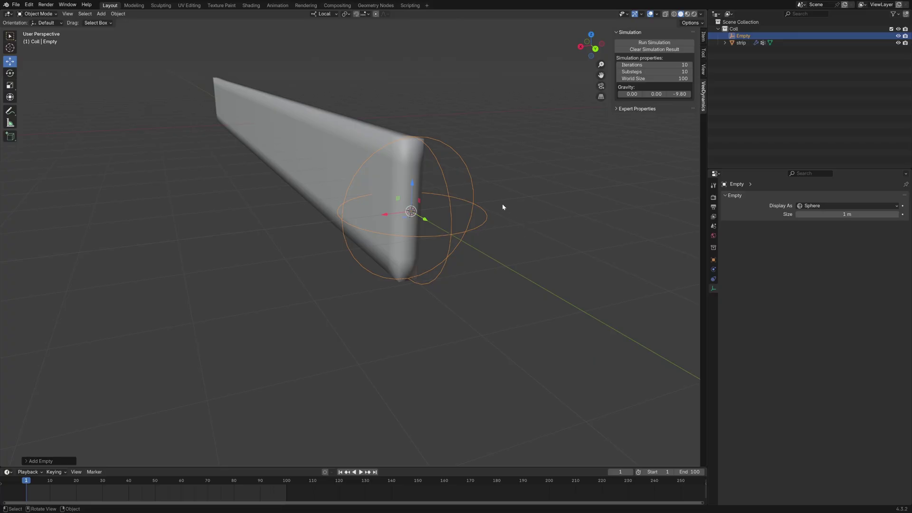
Add a Hook modifier to the strip with Empty as its object and Rotate as its vertex group.
{"action": "left_click", "coordinate": [400, 181]}
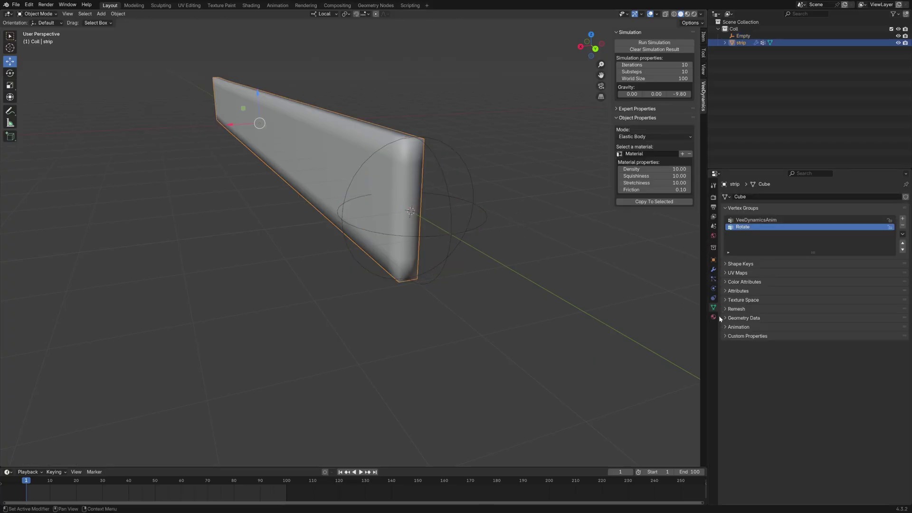
{"action": "left_click", "coordinate": [713, 270]}
{"action": "left_click", "coordinate": [805, 197]}
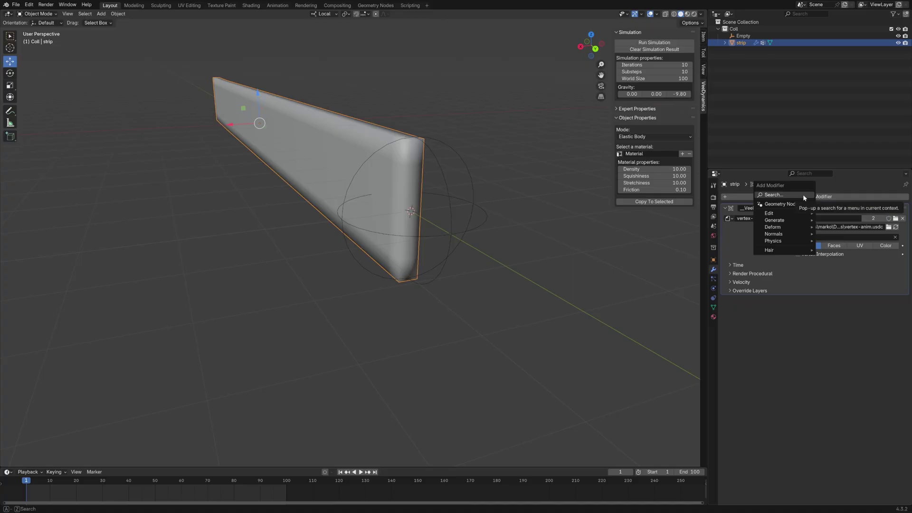
{"action": "mouse_move", "coordinate": [798, 221]}
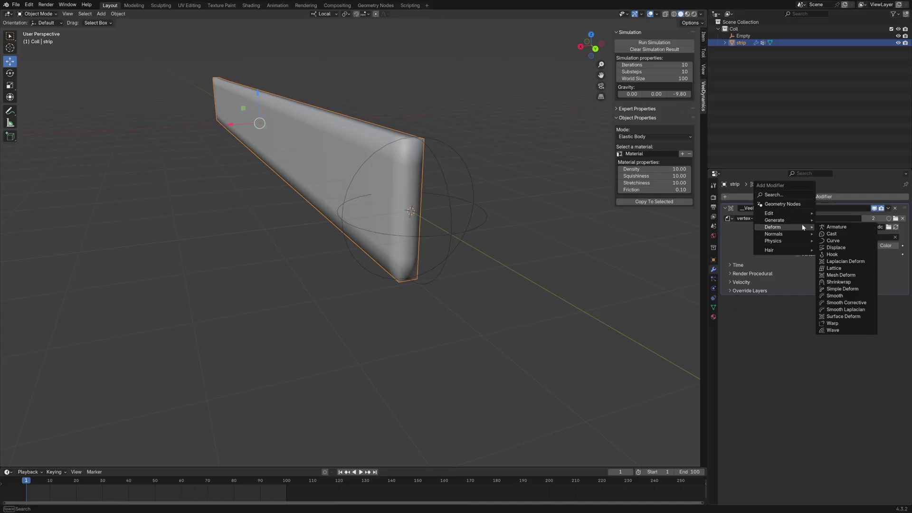
{"action": "left_click", "coordinate": [840, 259]}
{"action": "left_click", "coordinate": [895, 309]}
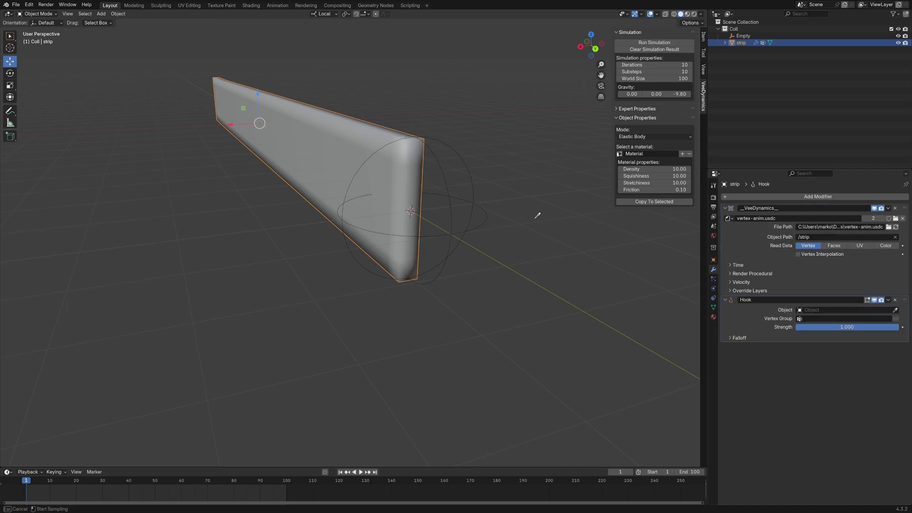
{"action": "left_click", "coordinate": [474, 192]}
{"action": "left_click", "coordinate": [846, 319]}
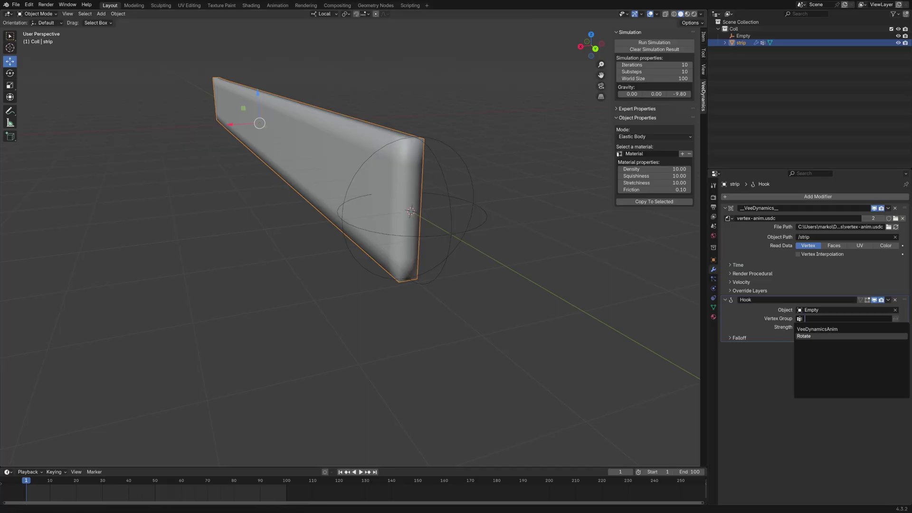
{"action": "left_click", "coordinate": [808, 336]}
Keyframe the empty's transforms at frame 1 and again at frame 60 with a 720° rotation about Y.
{"action": "left_click", "coordinate": [431, 223]}
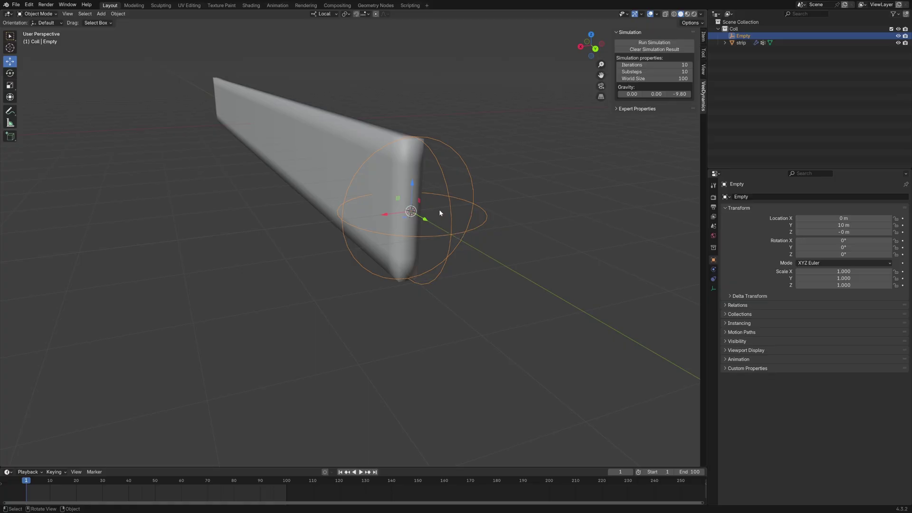
{"action": "key", "text": "i"}
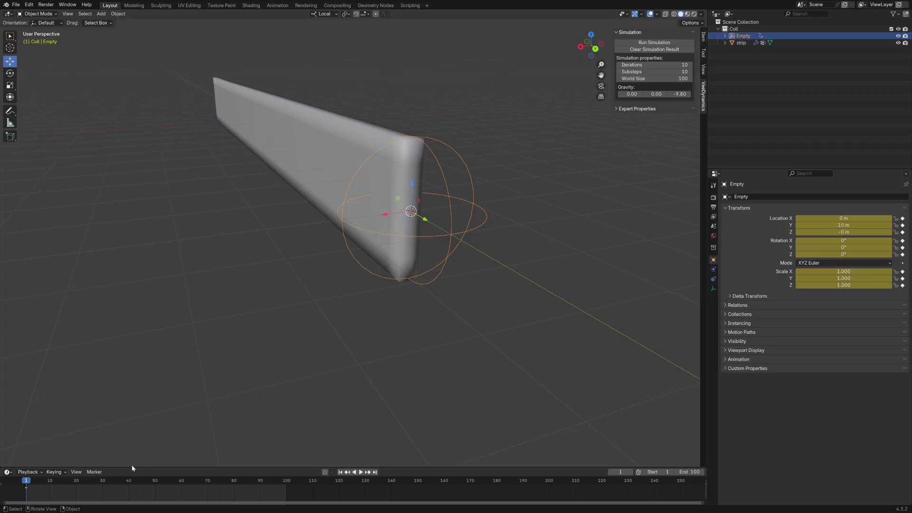
{"action": "left_click_drag", "start_coordinate": [158, 482], "coordinate": [182, 485]}
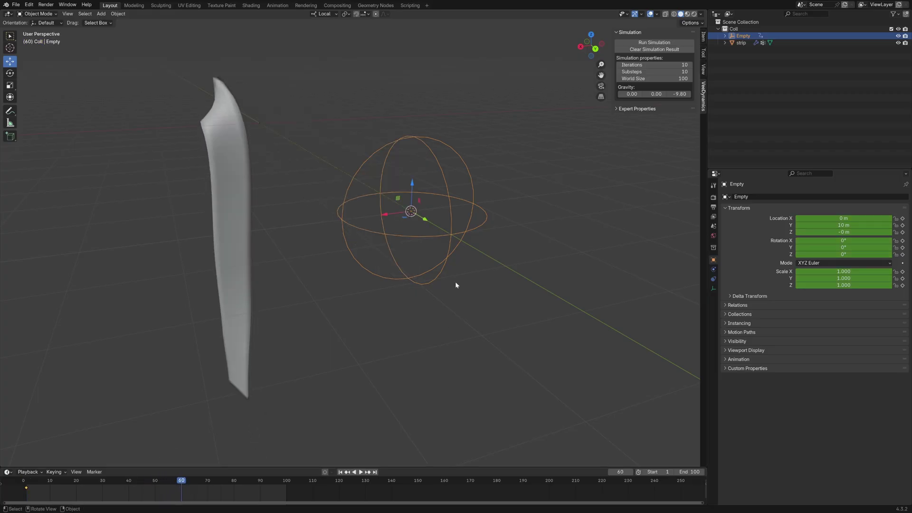
{"action": "type", "text": "r"}
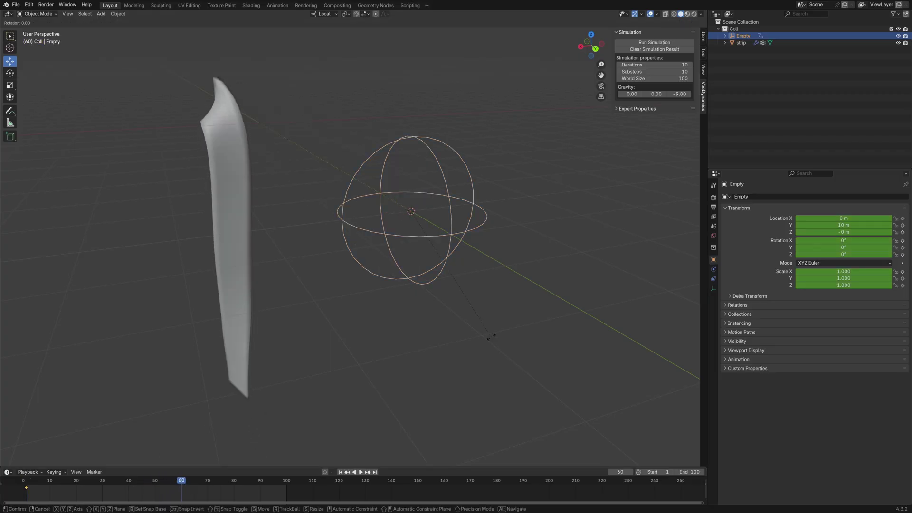
{"action": "type", "text": "y720"}
{"action": "key", "text": "Return"}
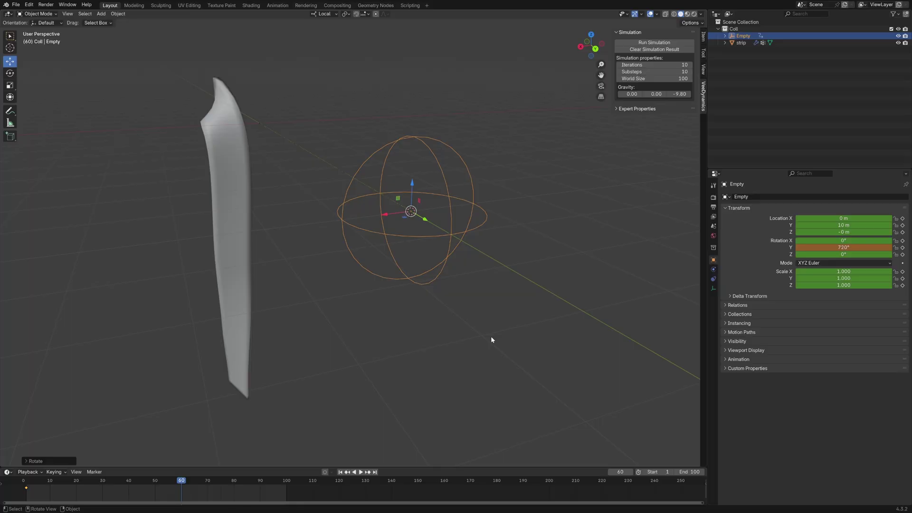
{"action": "key", "text": "i"}
{"action": "left_click_drag", "start_coordinate": [183, 482], "coordinate": [20, 479]}
{"action": "mouse_move", "coordinate": [21, 479]}
{"action": "left_mouse_down"}
{"action": "mouse_move", "coordinate": [81, 481]}
{"action": "mouse_move", "coordinate": [22, 480]}
{"action": "left_mouse_up"}
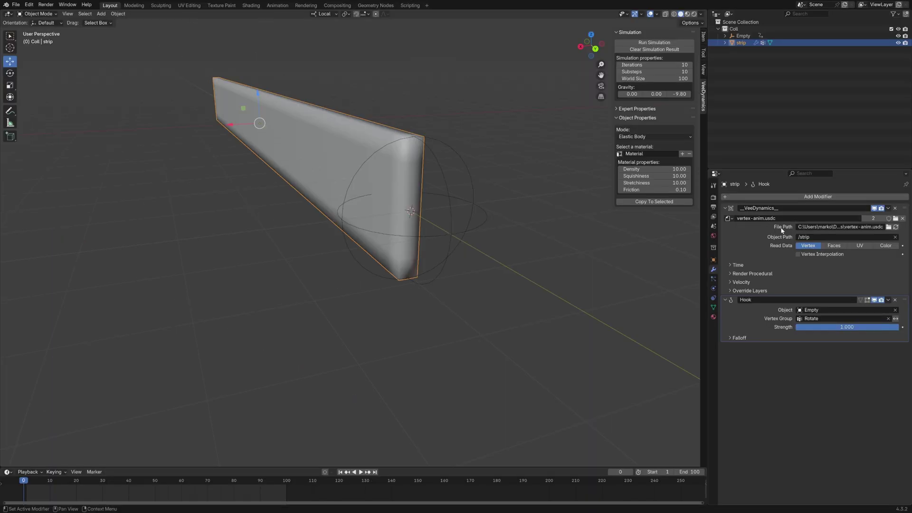
Remove the old VeeDynamics modifier from the strip and rerun the simulation to vertex-anim.usdc.
{"action": "left_click", "coordinate": [895, 209]}
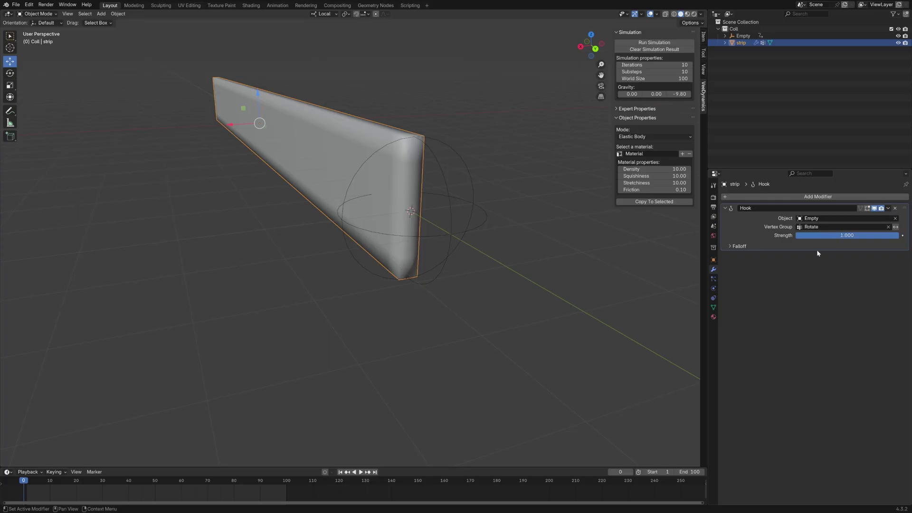
{"action": "left_click", "coordinate": [658, 43]}
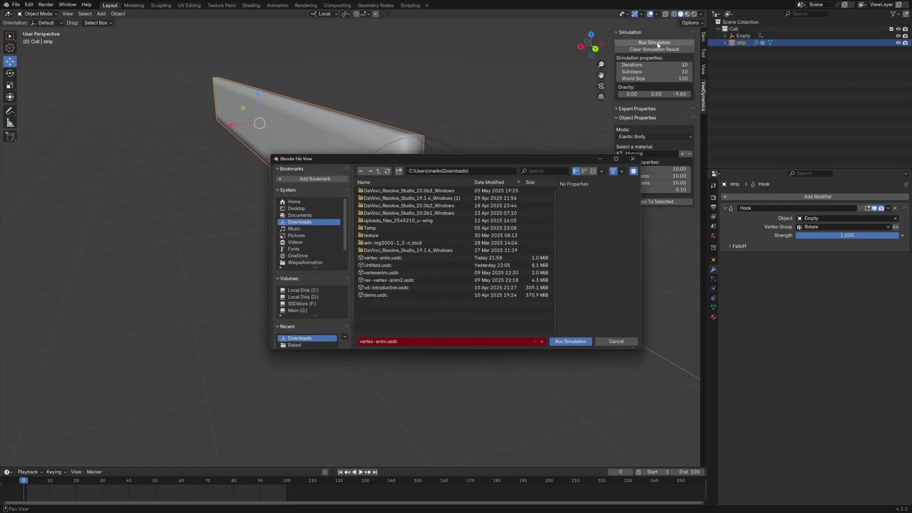
{"action": "left_click", "coordinate": [563, 344]}
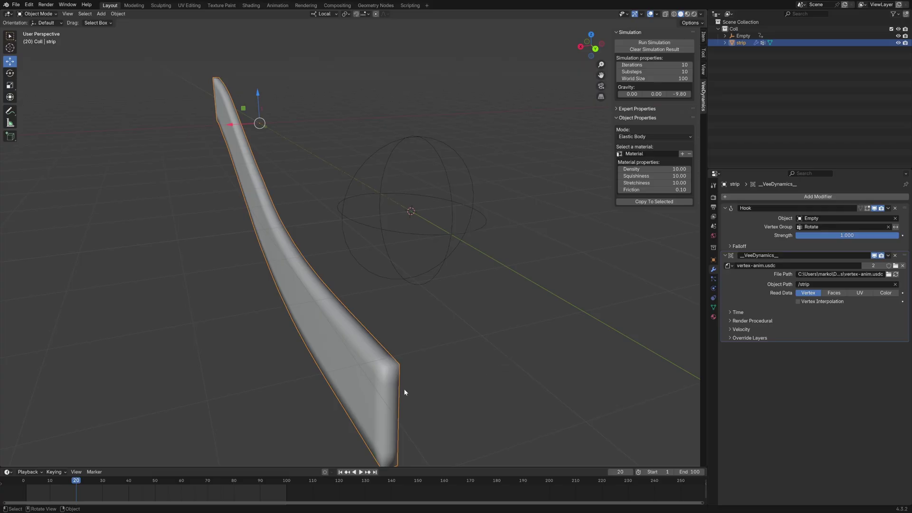
Select the vertices of both the Rotate and VeeDynamicsAnim groups and assign them all to VeeDynamicsAnim.
{"action": "key", "text": "Tab"}
{"action": "left_click", "coordinate": [714, 307]}
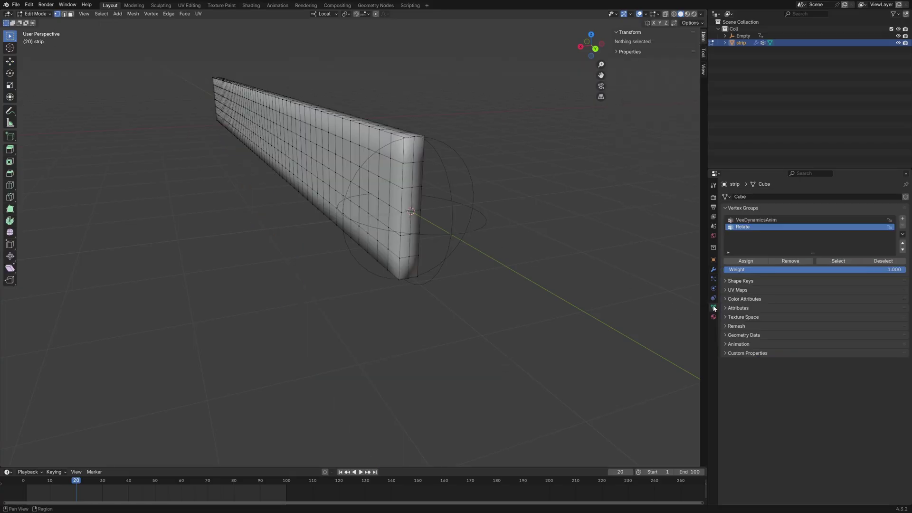
{"action": "left_click", "coordinate": [839, 261]}
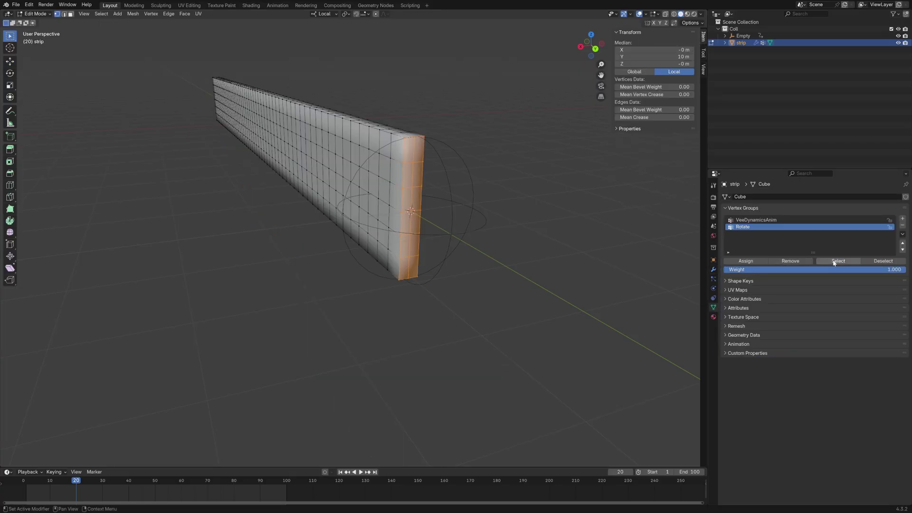
{"action": "left_click", "coordinate": [758, 220]}
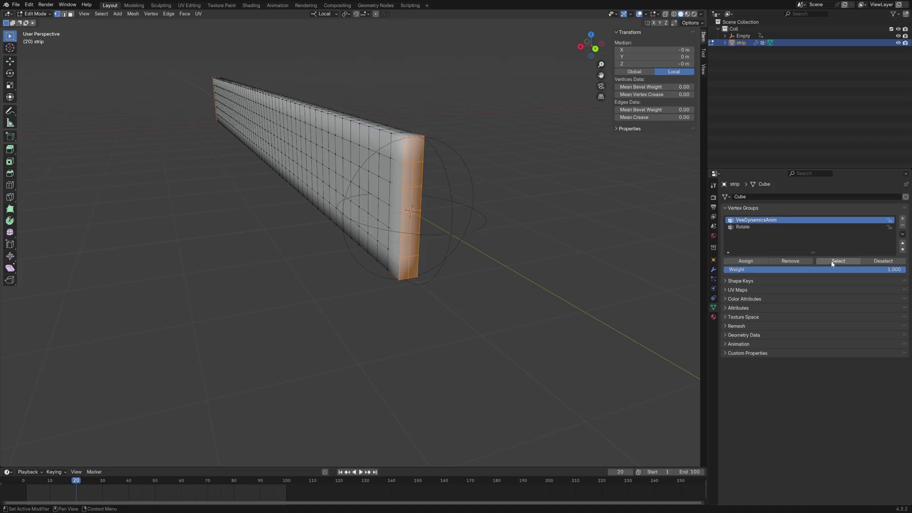
{"action": "left_click", "coordinate": [838, 261]}
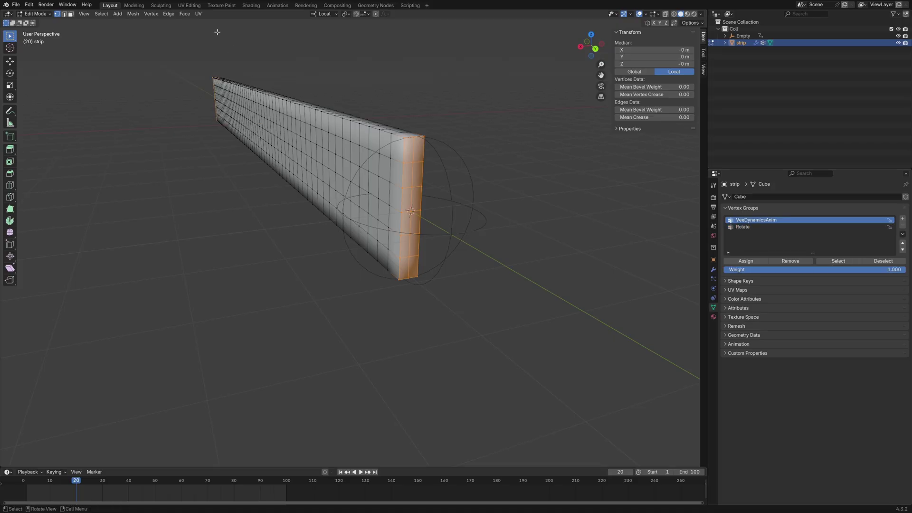
{"action": "left_click", "coordinate": [753, 262]}
{"action": "key", "text": "Tab"}
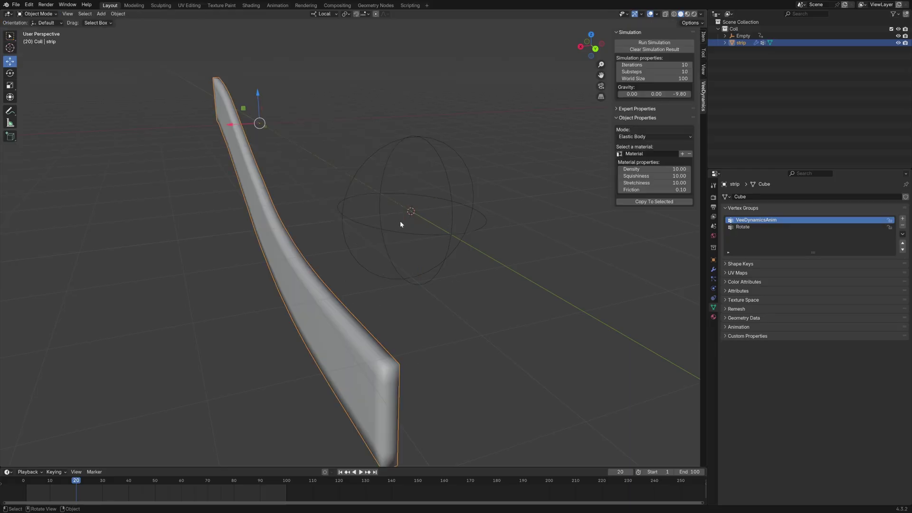
Clear the previous simulation result, rerun the simulation to vertex-anim.usdc, and close the simulation window once it is done.
{"action": "left_click", "coordinate": [645, 51]}
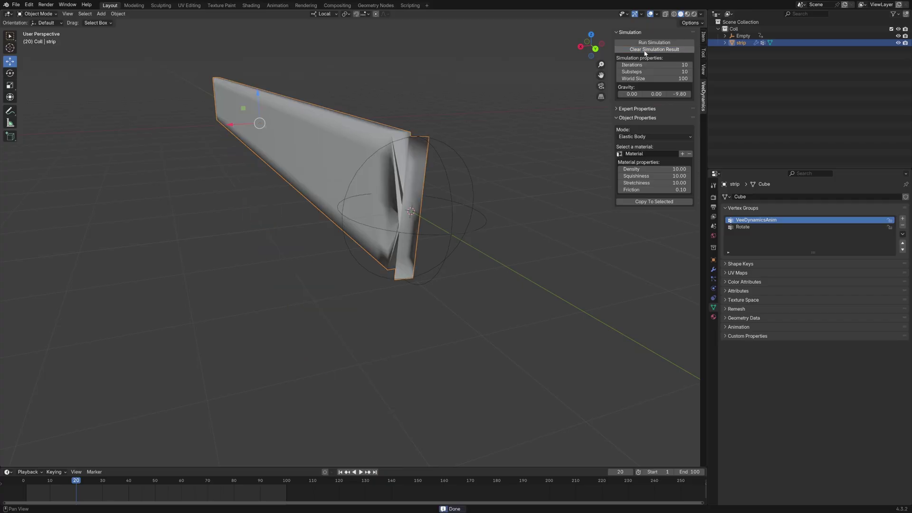
{"action": "left_click", "coordinate": [649, 43]}
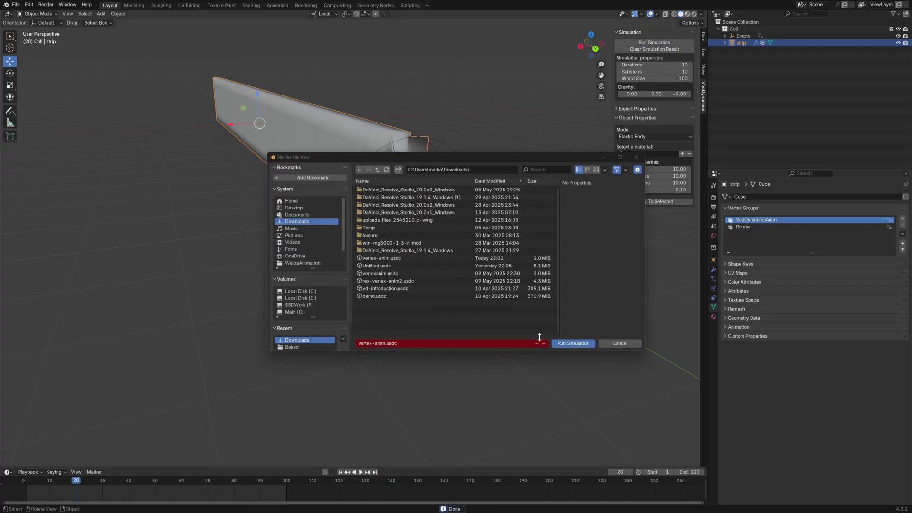
{"action": "left_click", "coordinate": [571, 343]}
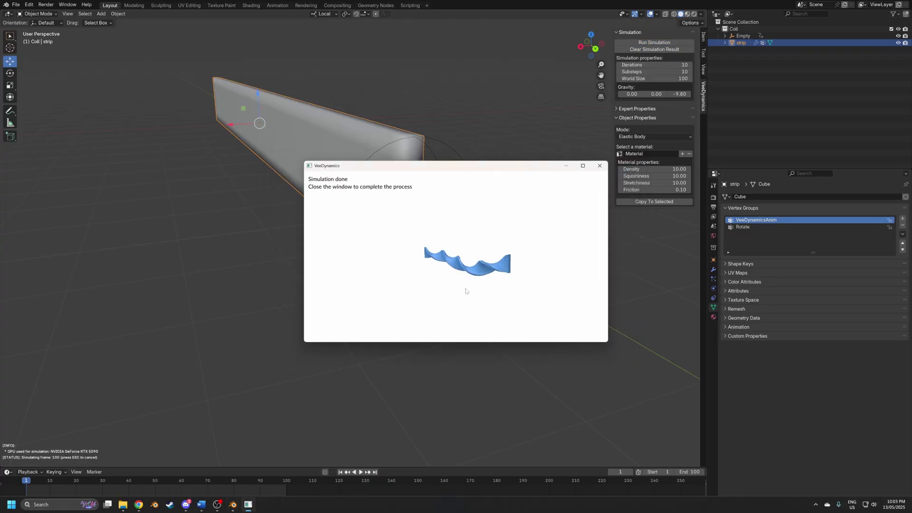
{"action": "left_click", "coordinate": [599, 166]}
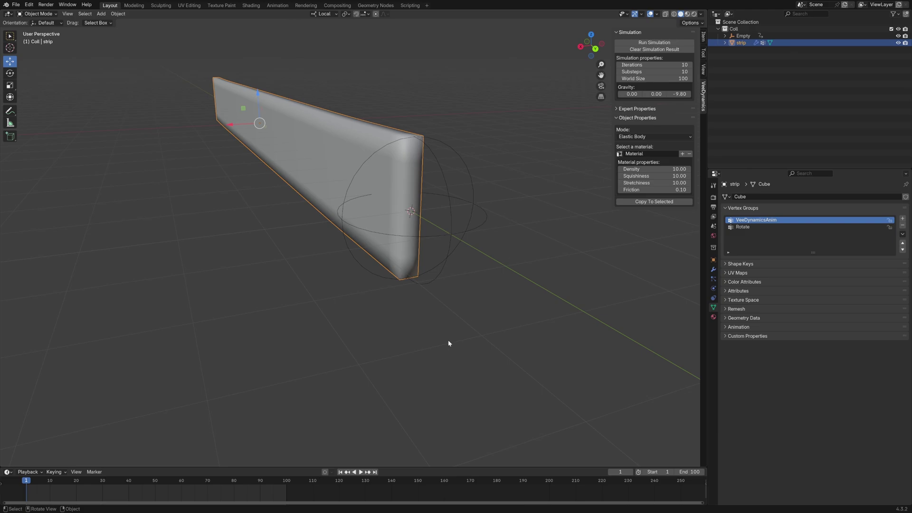
Play back the simulated strip animation in the viewport and examine how the strip twists and sags.
{"action": "left_click", "coordinate": [361, 472]}
{"action": "middle_click_drag", "start_coordinate": [362, 407], "coordinate": [367, 203]}
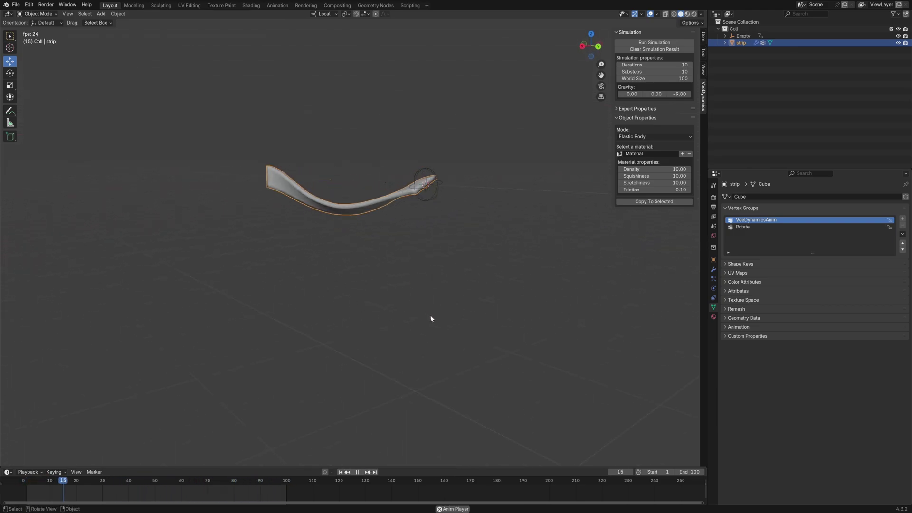
{"action": "key", "text": "space"}
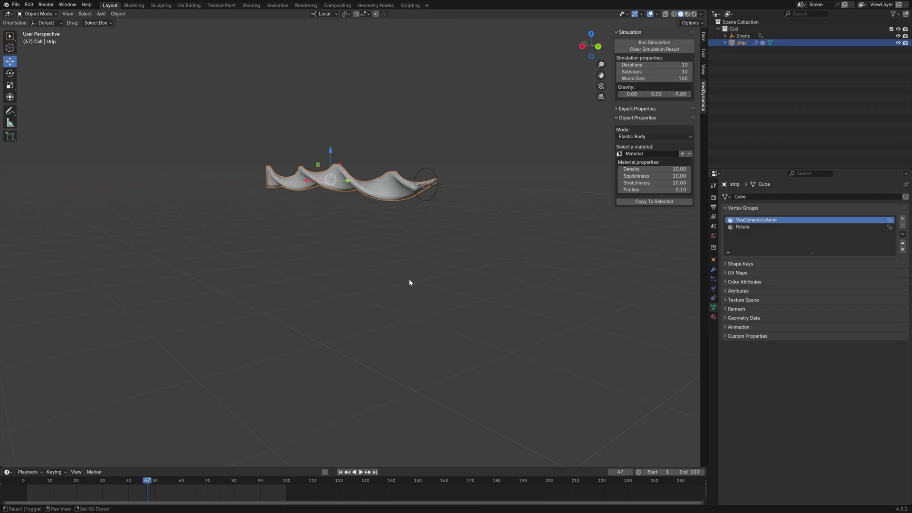
{"action": "key", "text": "space"}
{"action": "key", "text": "space"}
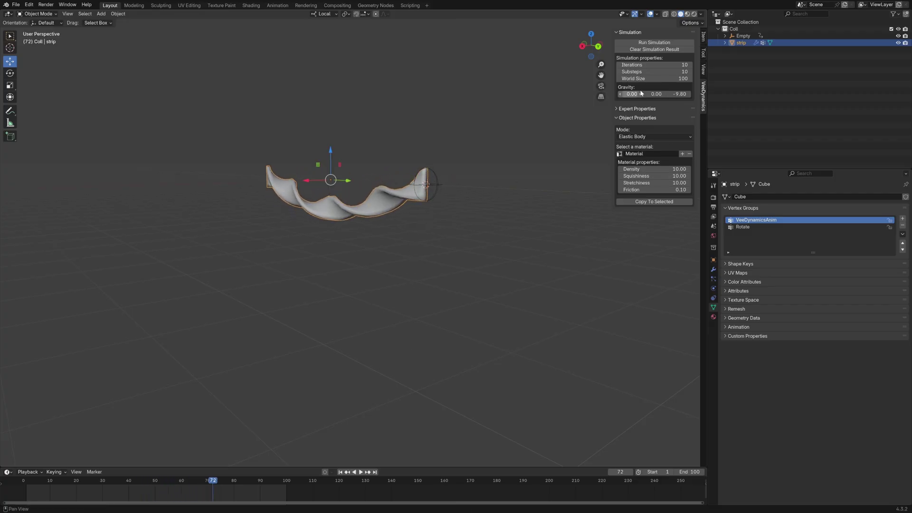
Set the Z gravity to 0 and clear the previous simulation result.
{"action": "left_click", "coordinate": [678, 96]}
{"action": "type", "text": "0"}
{"action": "key", "text": "Return"}
{"action": "left_click", "coordinate": [655, 42]}
Rerun the simulation to vertex-anim.usdc and close the simulation window once it is done.
{"action": "left_click", "coordinate": [655, 43]}
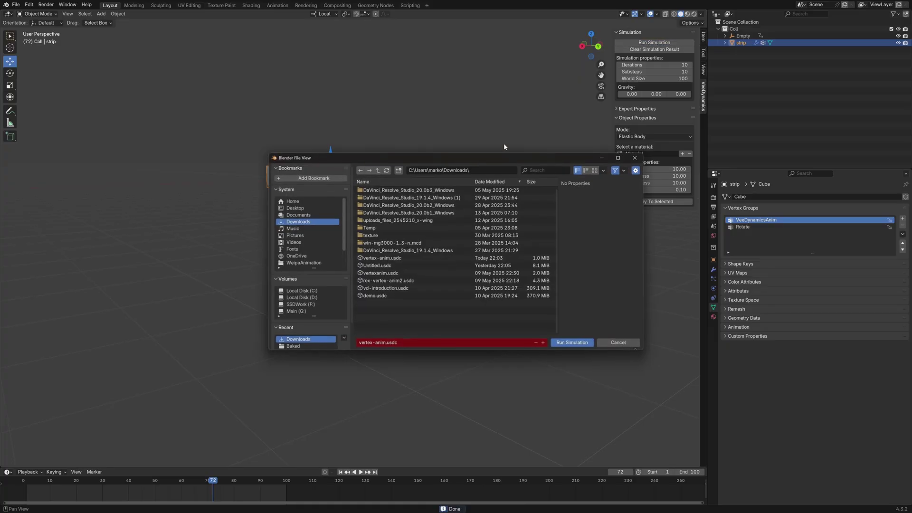
{"action": "left_click", "coordinate": [574, 343]}
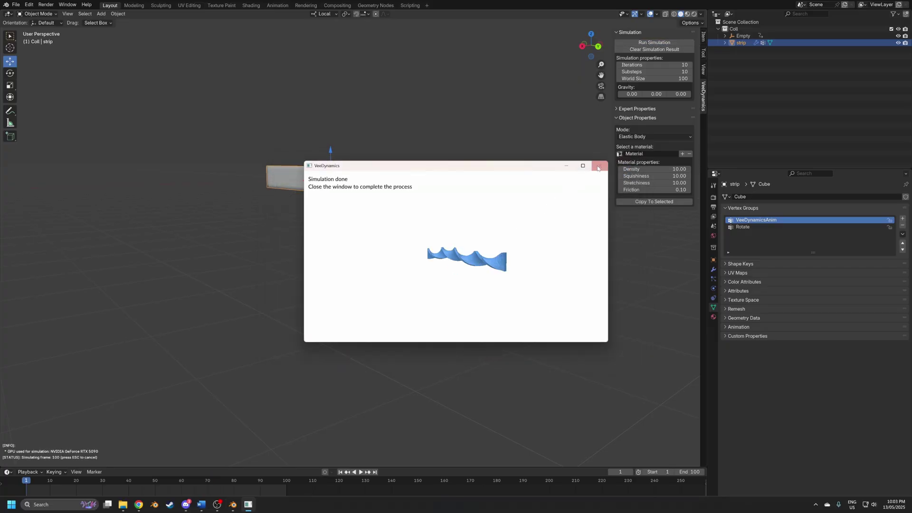
{"action": "left_click", "coordinate": [601, 166]}
Play the strip's twist animation several times from the start and examine how the strip deforms.
{"action": "key", "text": "space"}
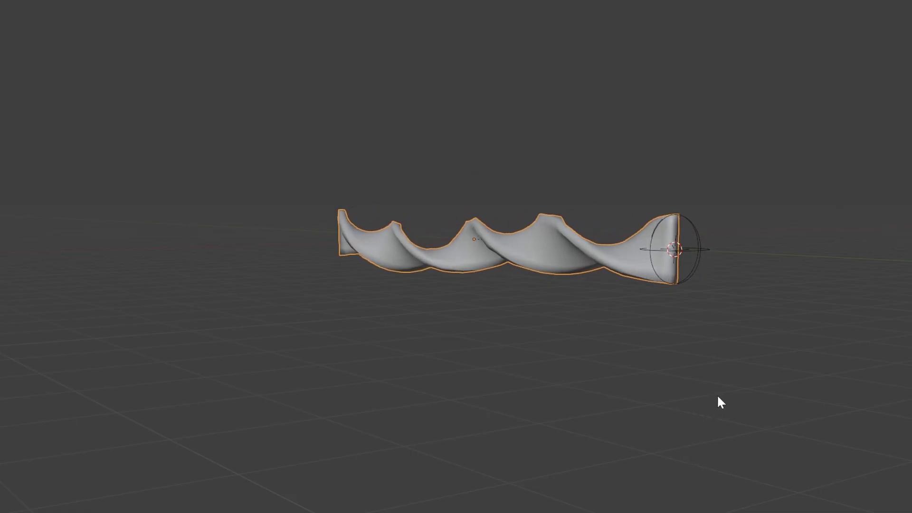
{"action": "key", "text": "space"}
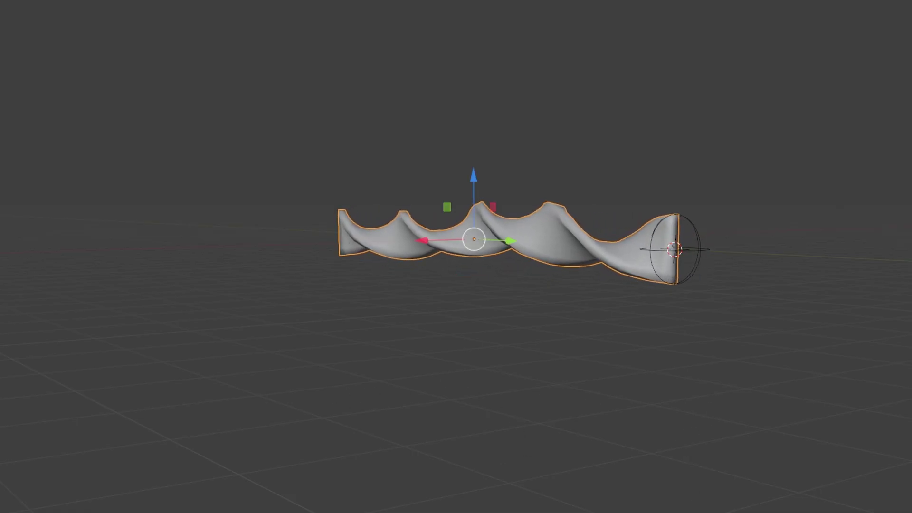
{"action": "key", "text": "shift+Left"}
{"action": "key", "text": "space"}
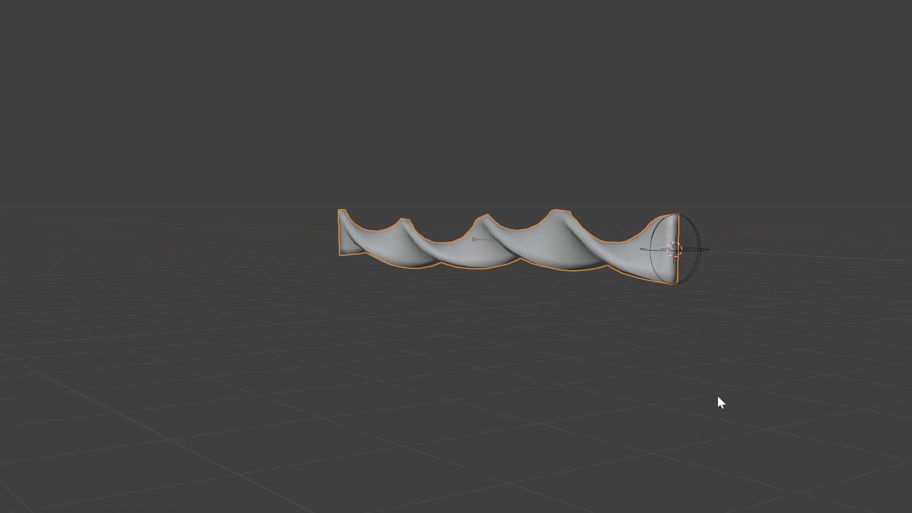
{"action": "key", "text": "space"}
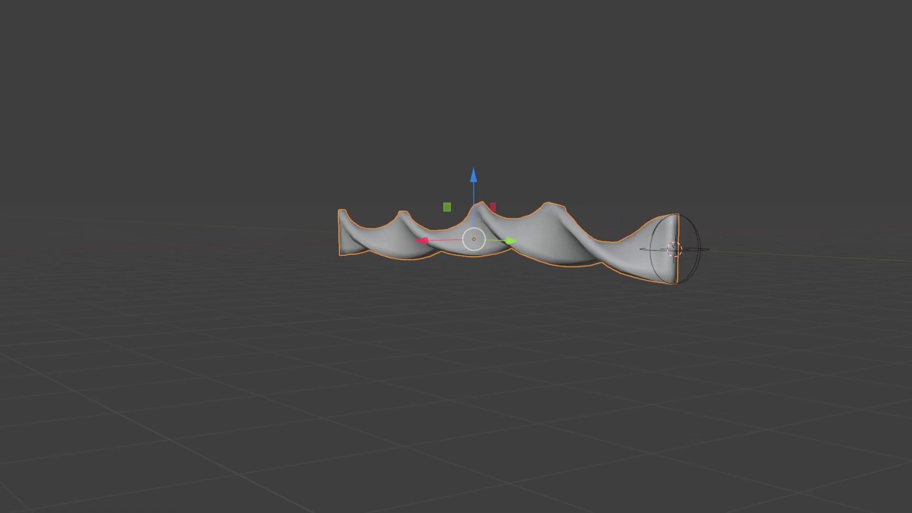
{"action": "key", "text": "shift+Left"}
{"action": "key", "text": "space"}
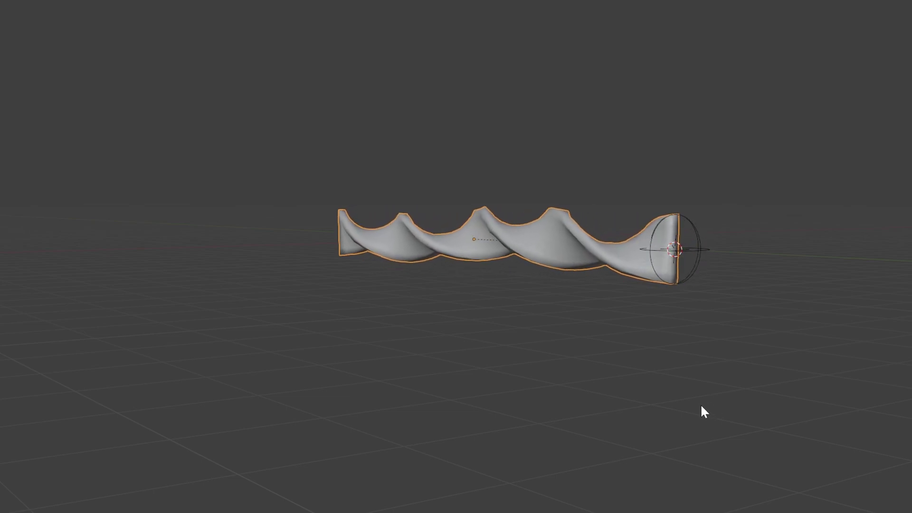
{"action": "key", "text": "space"}
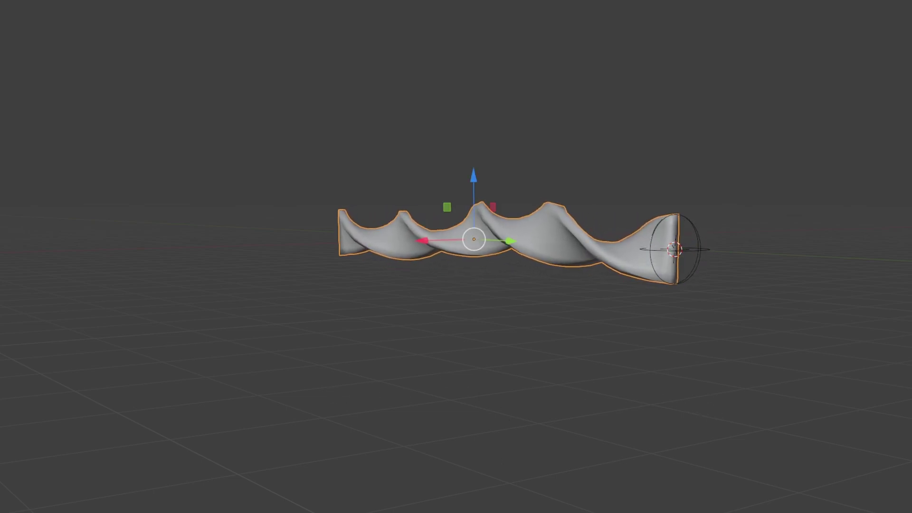
{"action": "key", "text": "space"}
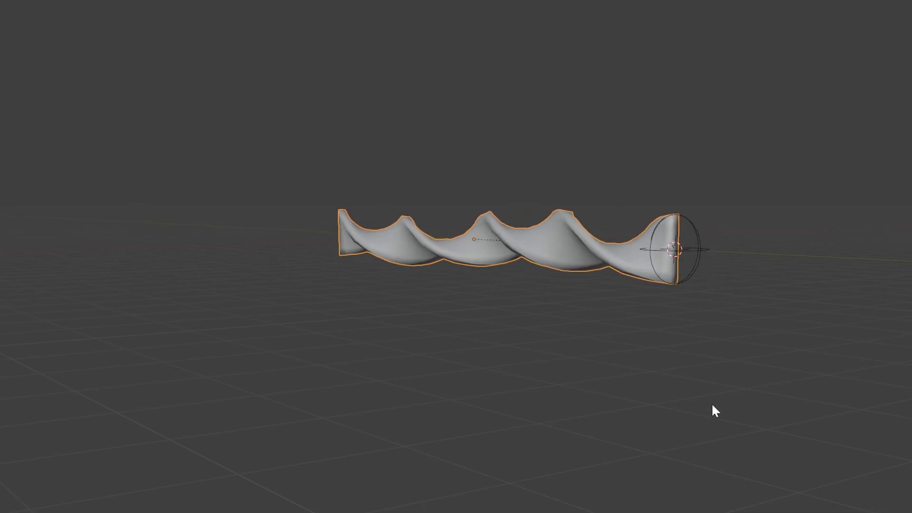
{"action": "key", "text": "space"}
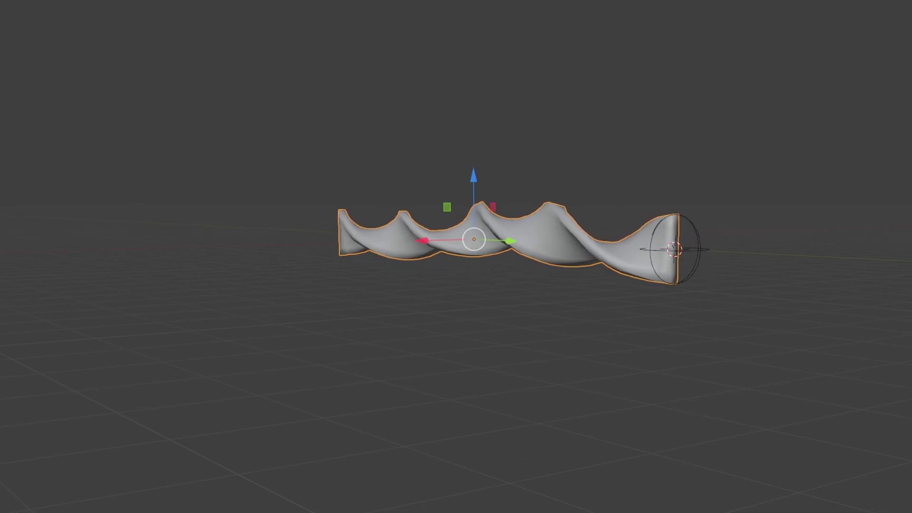
{"action": "key", "text": "space"}
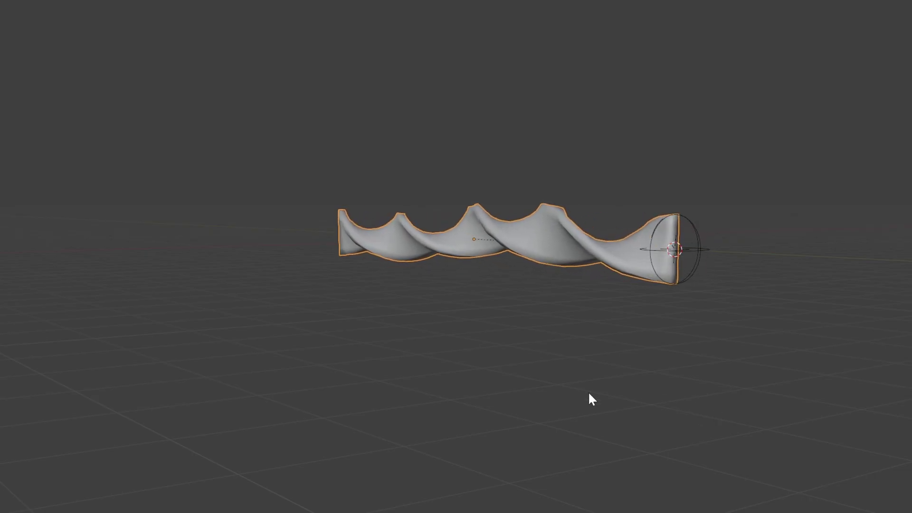
{"action": "key", "text": "space"}
{"action": "key", "text": "shift+Left"}
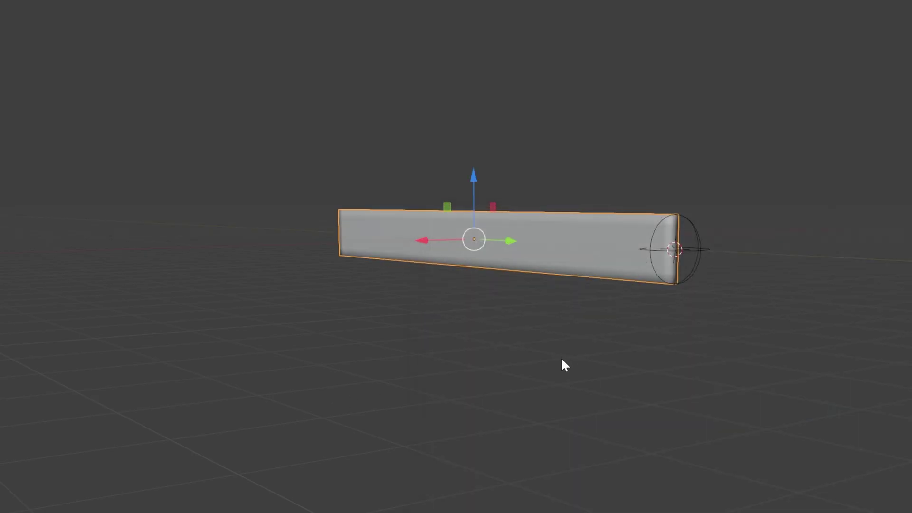
{"action": "key", "text": "space"}
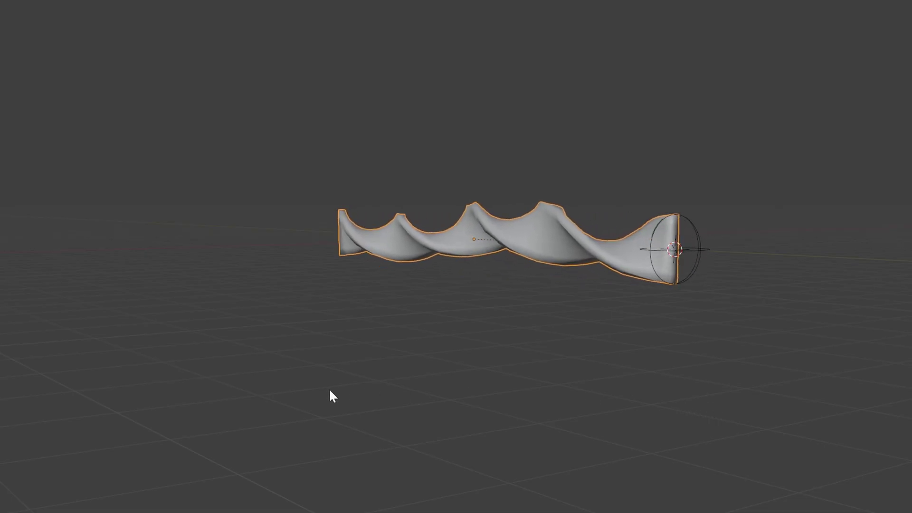
{"action": "key", "text": "space"}
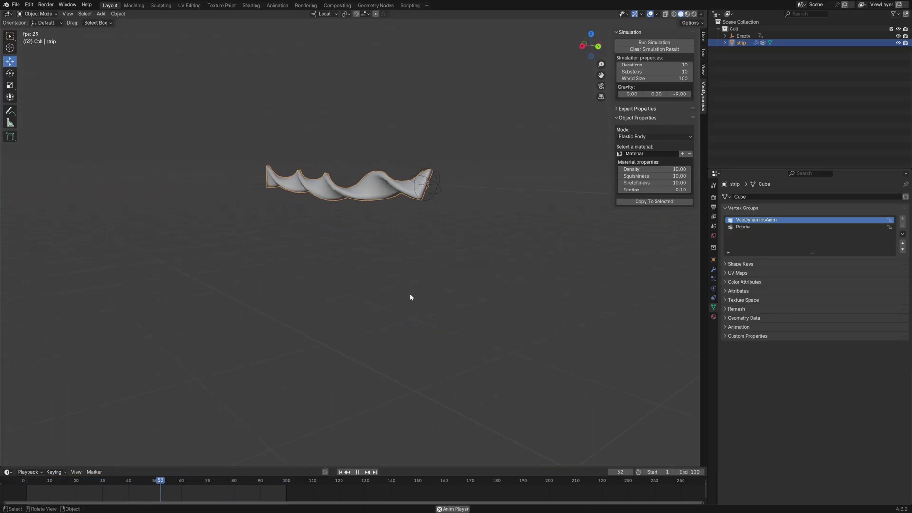
Stop the playback, set the Z gravity to 0 and clear the strip's previous simulation result.
{"action": "key", "text": "space"}
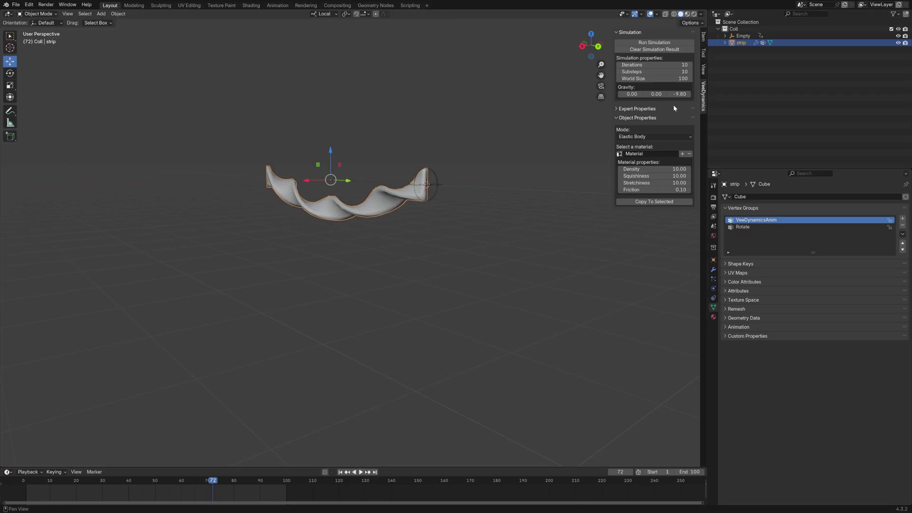
{"action": "left_click", "coordinate": [679, 94]}
{"action": "type", "text": "0"}
{"action": "key", "text": "Return"}
{"action": "left_click", "coordinate": [646, 50]}
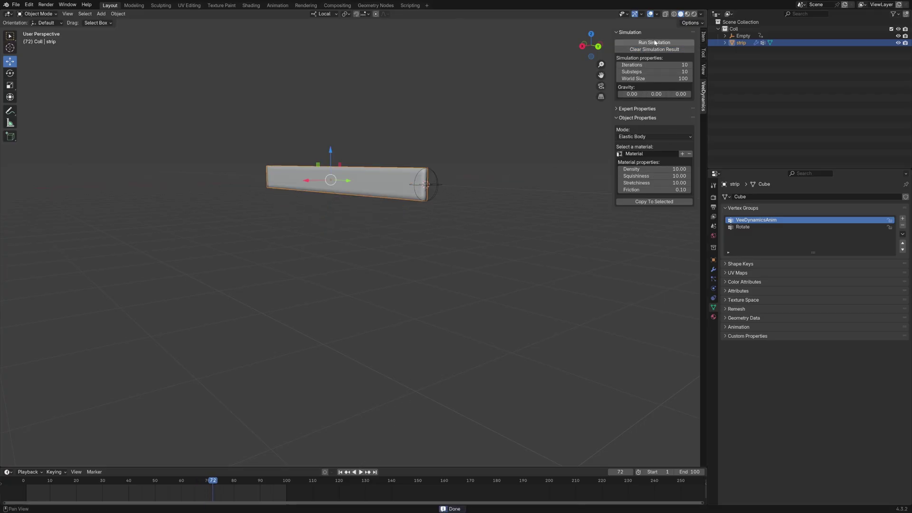
Run the zero-gravity simulation to vertex-anim.usdc and close the simulation window when it completes.
{"action": "left_click", "coordinate": [654, 42]}
{"action": "left_click", "coordinate": [573, 346]}
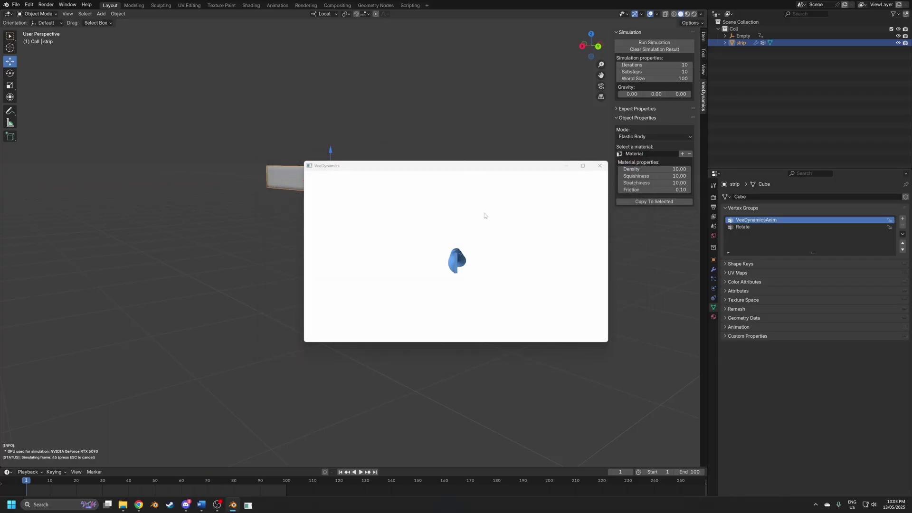
{"action": "left_click", "coordinate": [600, 166]}
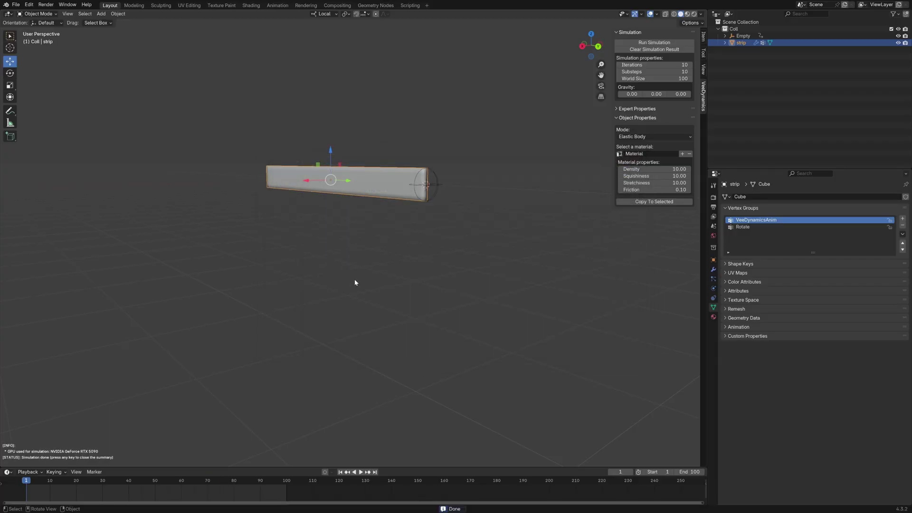
Play back the zero-gravity twist to examine it from another angle, and return to frame 1.
{"action": "key", "text": "space"}
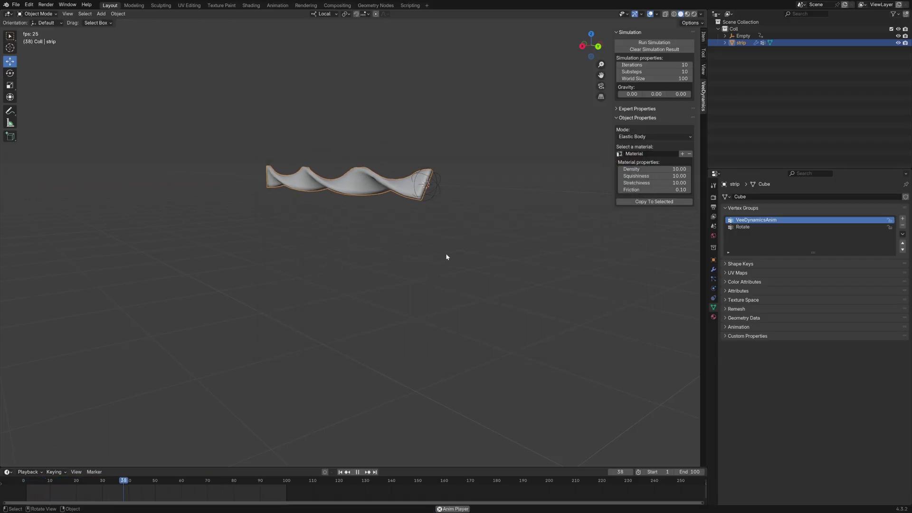
{"action": "middle_click_drag", "start_coordinate": [446, 253], "coordinate": [370, 292]}
{"action": "key", "text": "space"}
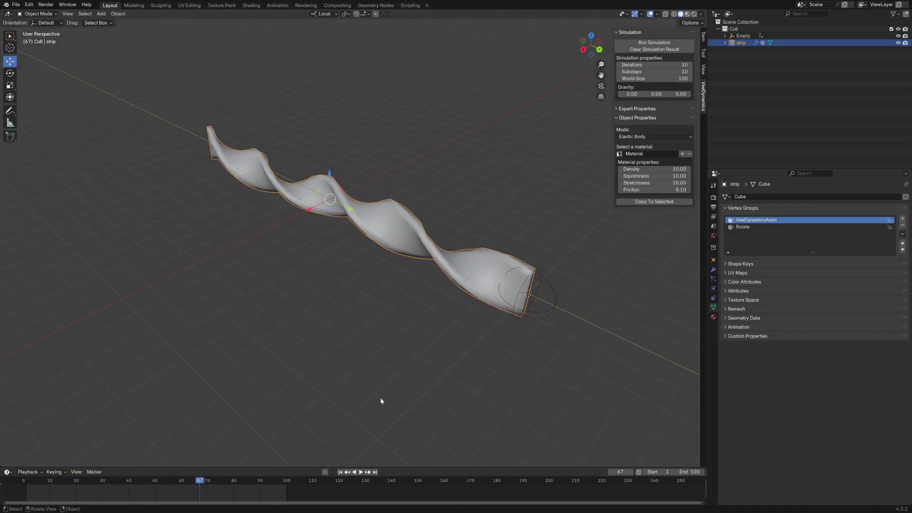
{"action": "left_click", "coordinate": [340, 473]}
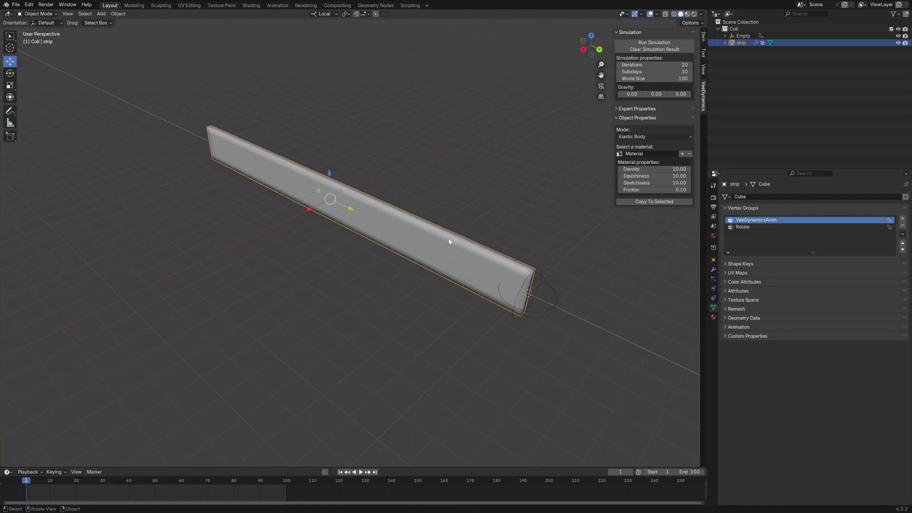
Duplicate the strip in top view and offset the copy about 0.11 m along its local X axis.
{"action": "key", "text": "KP_7"}
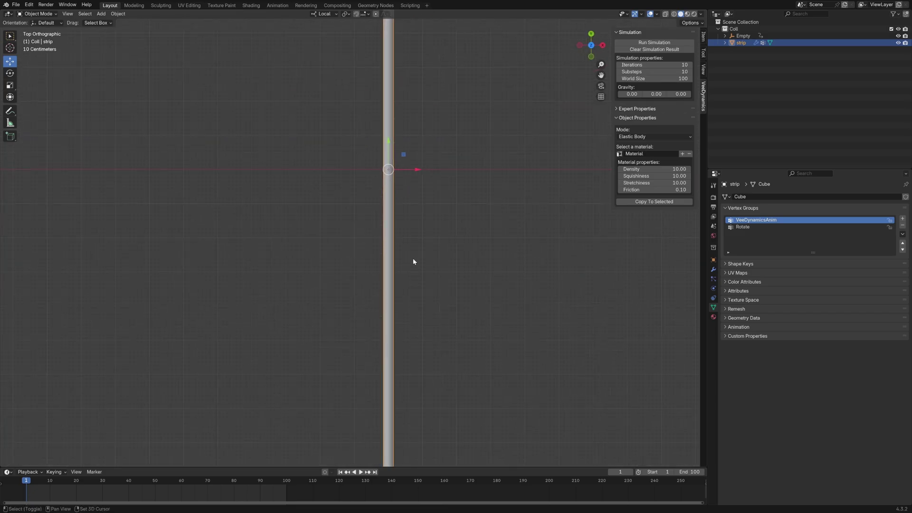
{"action": "key", "text": "shift+d"}
{"action": "key", "text": "x"}
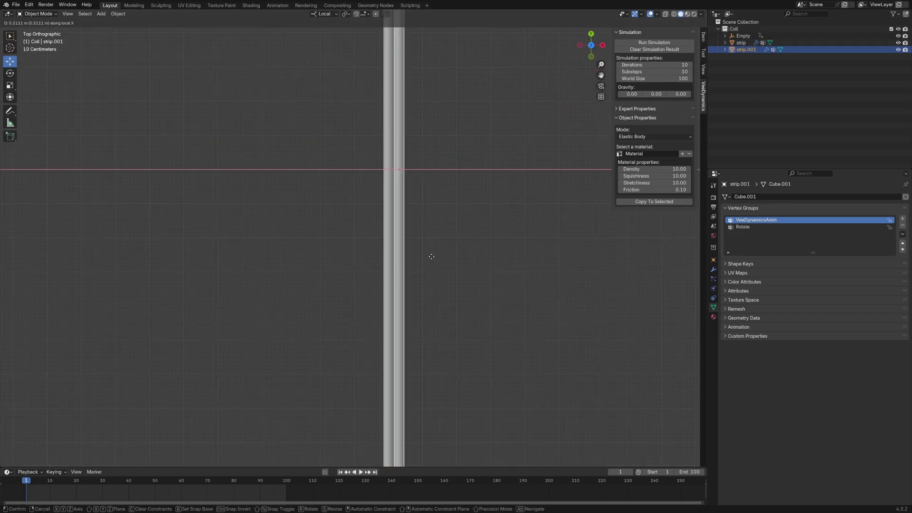
{"action": "left_click", "coordinate": [432, 257]}
Rotate the duplicated strip by 7.5° about the X axis.
{"action": "middle_click_drag", "start_coordinate": [432, 257], "coordinate": [375, 135]}
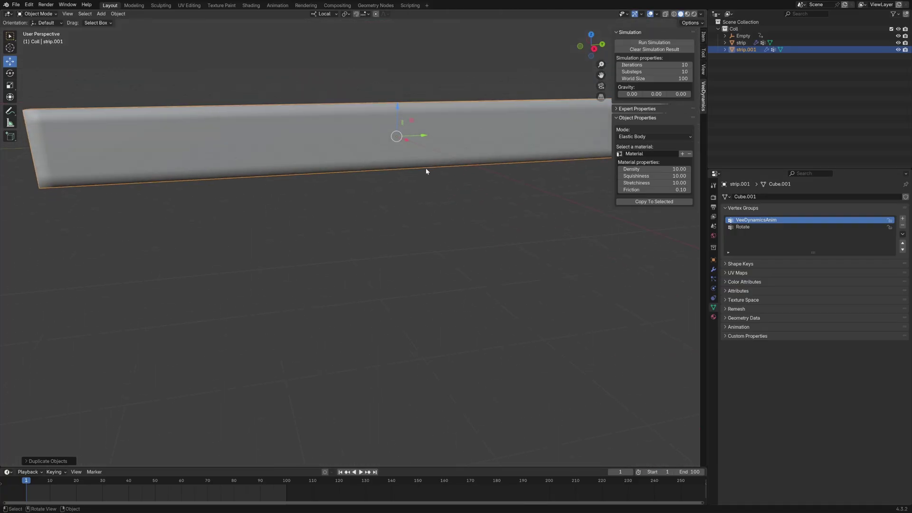
{"action": "key", "text": "r"}
{"action": "type", "text": "y"}
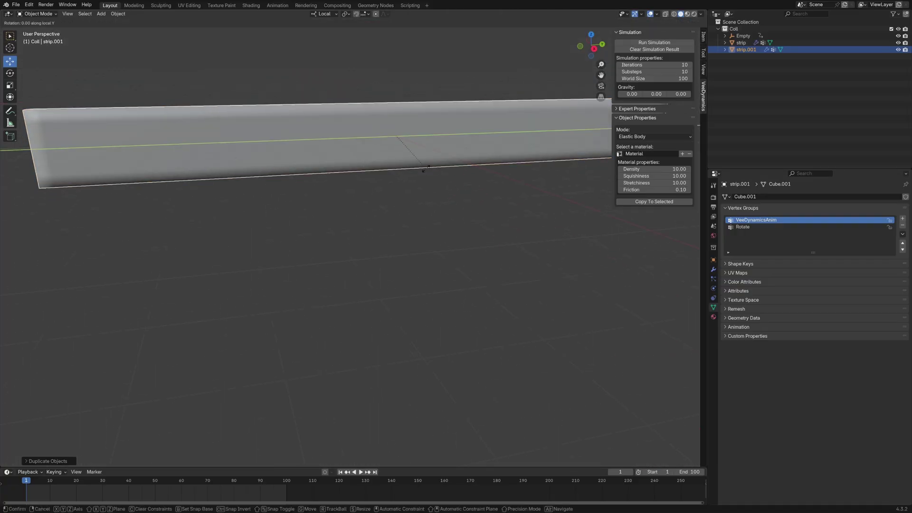
{"action": "type", "text": "x7.5"}
{"action": "key", "text": "Return"}
Rotate the original strip by -7.5° about the X axis so the two strips cross.
{"action": "left_click", "coordinate": [517, 159]}
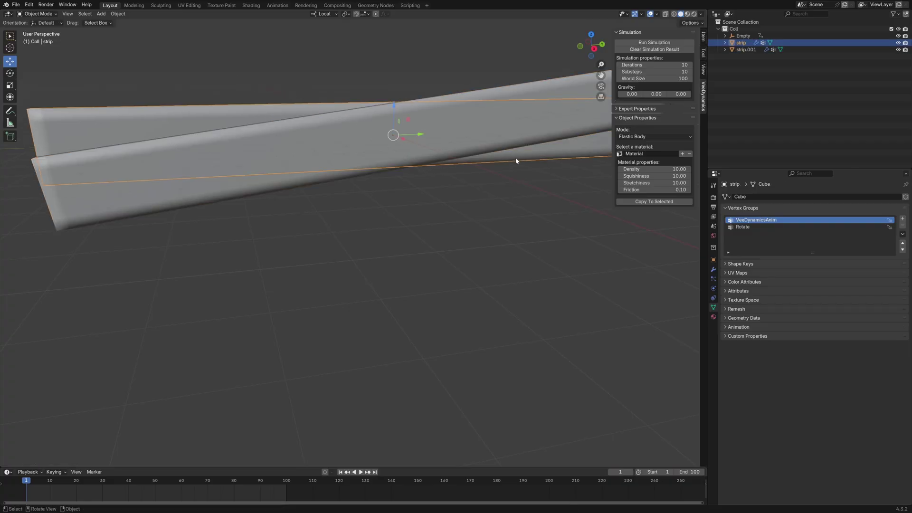
{"action": "scroll", "coordinate": [485, 193], "scroll_direction": "down", "scroll_amount": 3}
{"action": "type", "text": "r"}
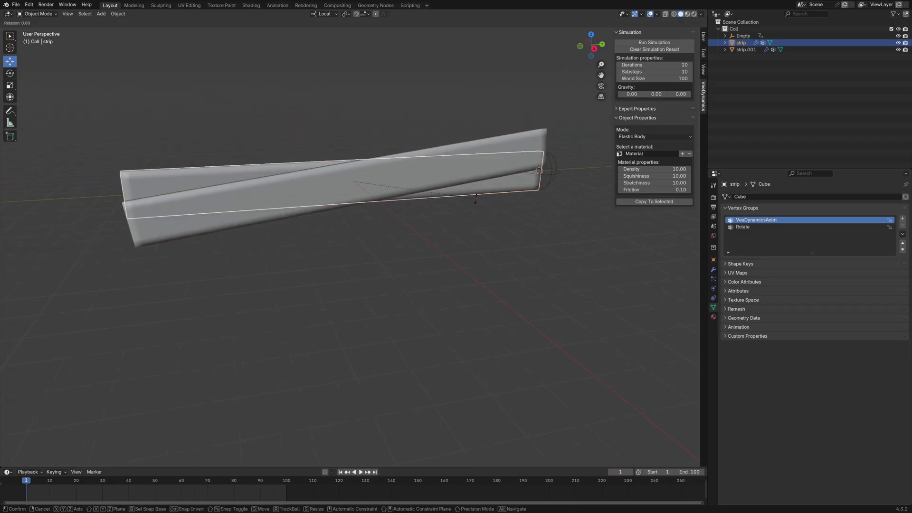
{"action": "type", "text": "x-7.5"}
{"action": "key", "text": "Return"}
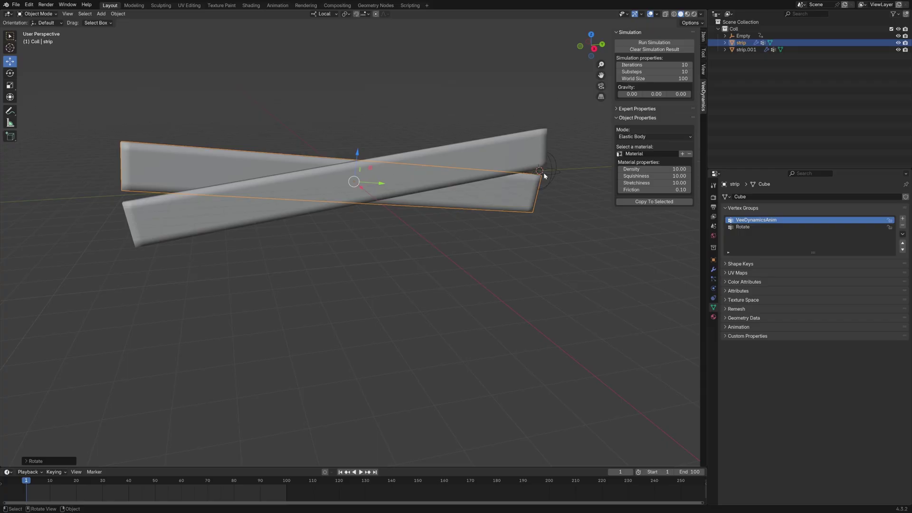
Select all end faces of the duplicated strip at the end opposite the existing empty.
{"action": "middle_click_drag", "start_coordinate": [544, 176], "coordinate": [480, 166]}
{"action": "left_click", "coordinate": [474, 151]}
{"action": "left_click", "coordinate": [477, 247]}
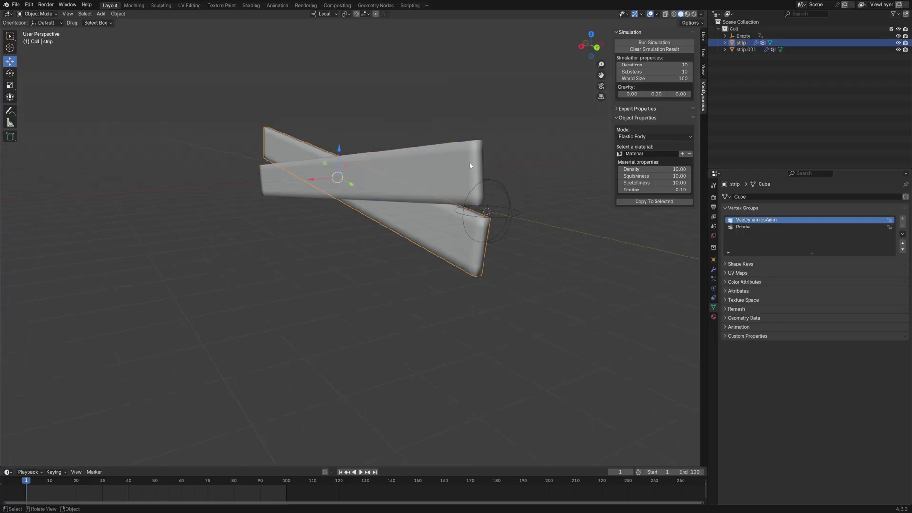
{"action": "left_click", "coordinate": [471, 167]}
{"action": "left_click", "coordinate": [505, 232]}
{"action": "left_click", "coordinate": [470, 160]}
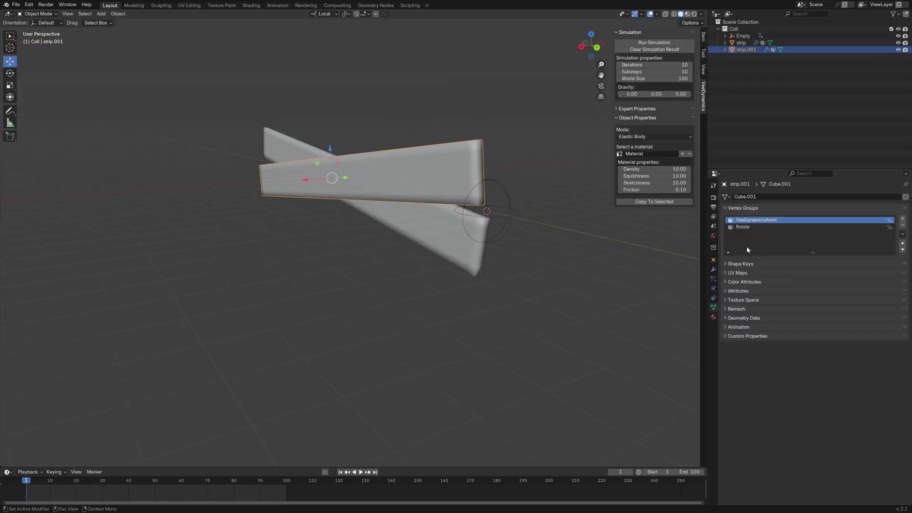
{"action": "middle_click_drag", "start_coordinate": [406, 181], "coordinate": [331, 234]}
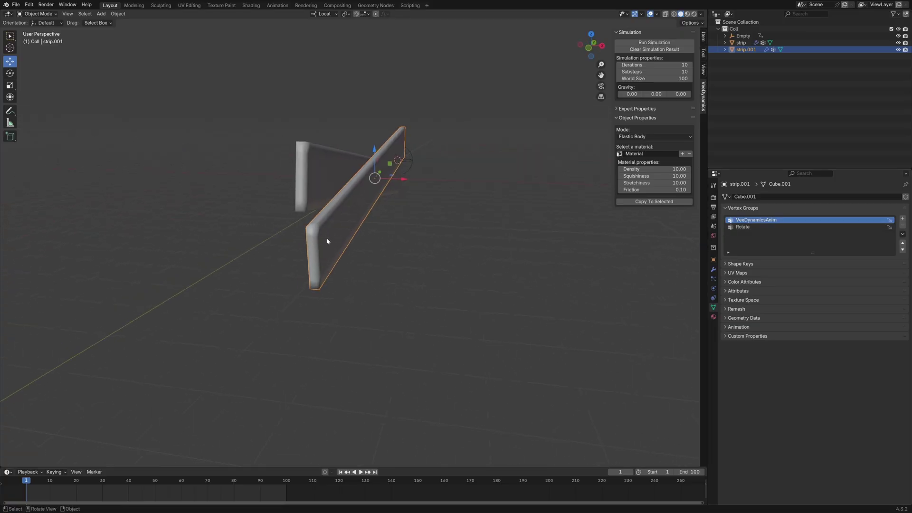
{"action": "key", "text": "Tab"}
{"action": "scroll", "coordinate": [250, 232], "scroll_direction": "up", "scroll_amount": 2}
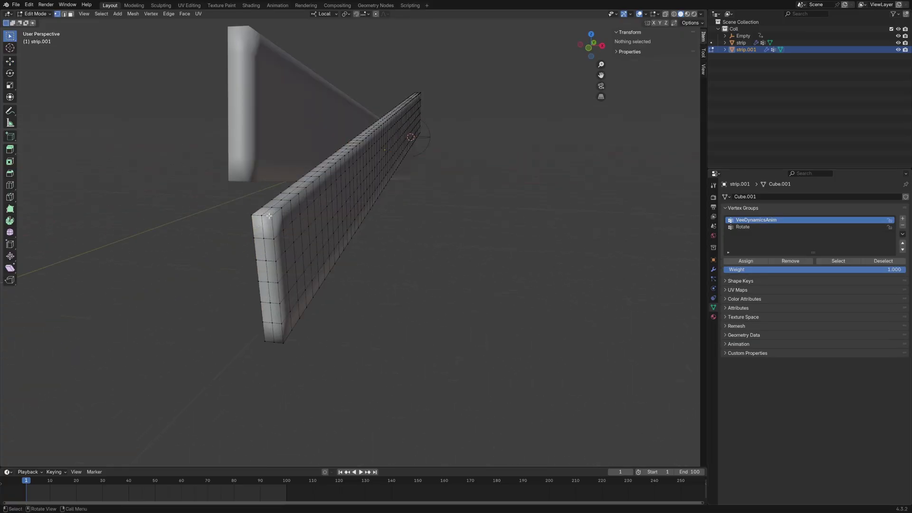
{"action": "key", "text": "3"}
{"action": "left_click", "coordinate": [267, 226]}
{"action": "key", "text": "c"}
{"action": "left_click_drag", "start_coordinate": [265, 232], "coordinate": [274, 322]}
{"action": "right_click", "coordinate": [275, 324]}
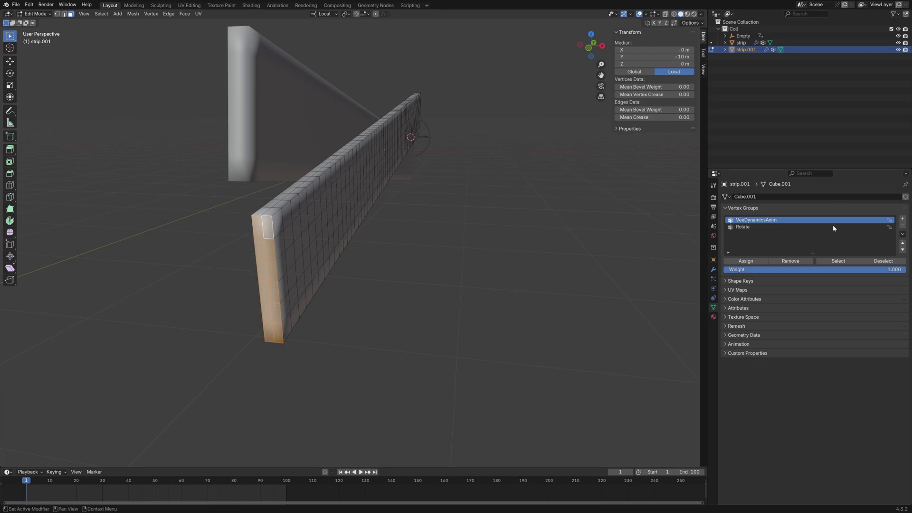
Assign the duplicated strip's selected end faces to a new vertex group named Rotate2.
{"action": "left_click", "coordinate": [903, 220]}
{"action": "double_click", "coordinate": [743, 234]}
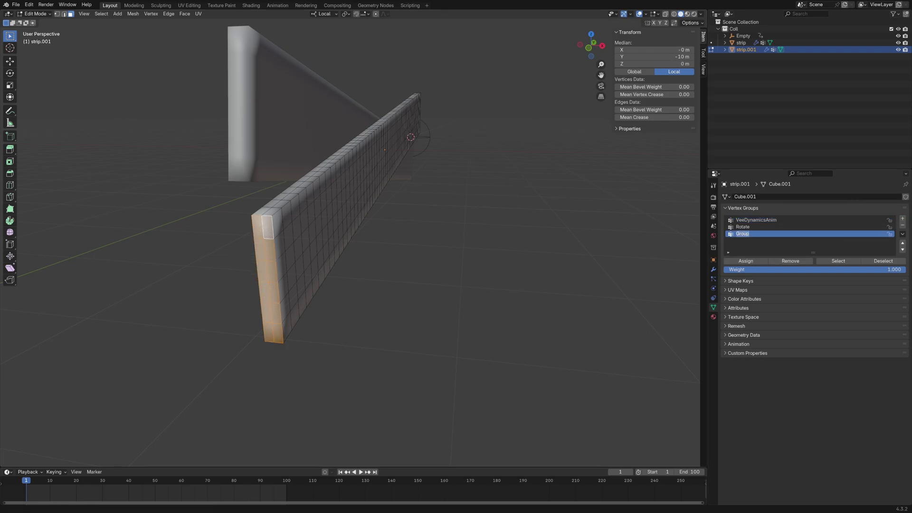
{"action": "type", "text": "Rotate2"}
{"action": "key", "text": "Return"}
{"action": "left_click", "coordinate": [753, 263]}
{"action": "key", "text": "Tab"}
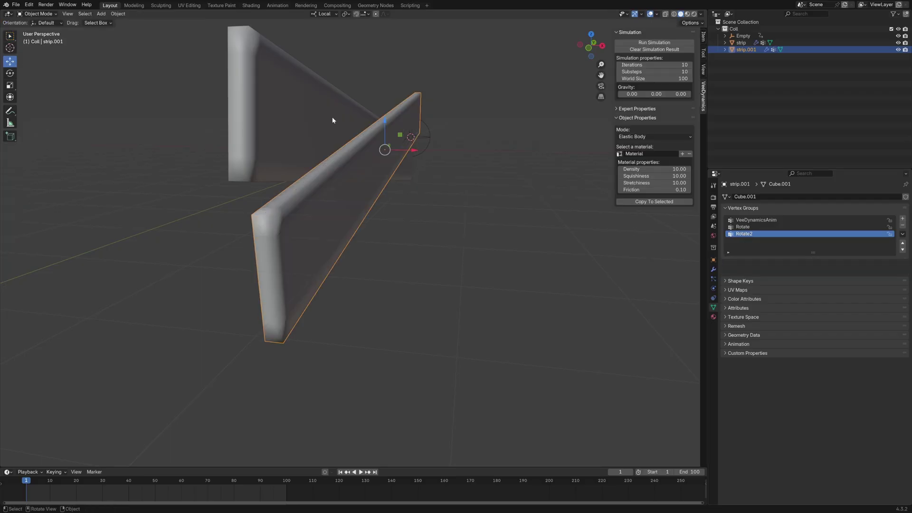
Select all end faces of the original strip at the end opposite the existing empty.
{"action": "left_click", "coordinate": [334, 120]}
{"action": "key", "text": "Tab"}
{"action": "left_click", "coordinate": [243, 116]}
{"action": "middle_click_drag", "start_coordinate": [244, 116], "coordinate": [252, 145], "text": "shift"}
{"action": "key", "text": "c"}
{"action": "left_click_drag", "start_coordinate": [260, 95], "coordinate": [260, 233]}
{"action": "right_click", "coordinate": [260, 233]}
Add a vertex group named Rotate2 to the original strip.
{"action": "left_click", "coordinate": [903, 219]}
{"action": "double_click", "coordinate": [743, 234]}
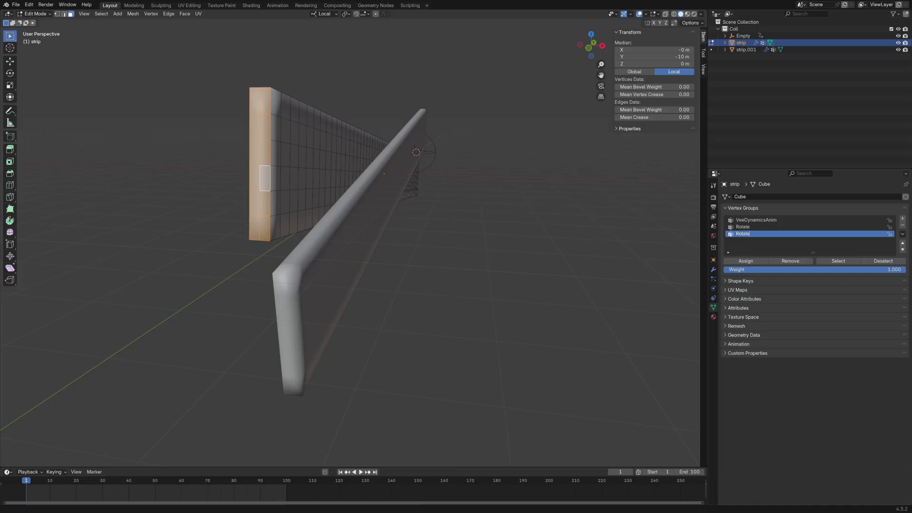
{"action": "key", "text": "Return"}
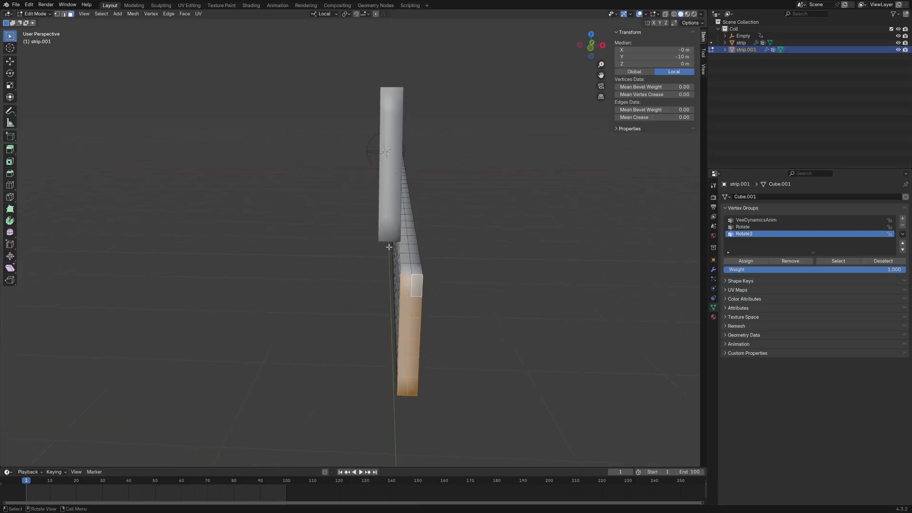
Snap the 3D cursor to the midpoint of both strips' selected ends and add a sphere empty there.
{"action": "key", "text": "Tab"}
{"action": "left_click", "coordinate": [390, 229], "text": "shift"}
{"action": "key", "text": "Tab"}
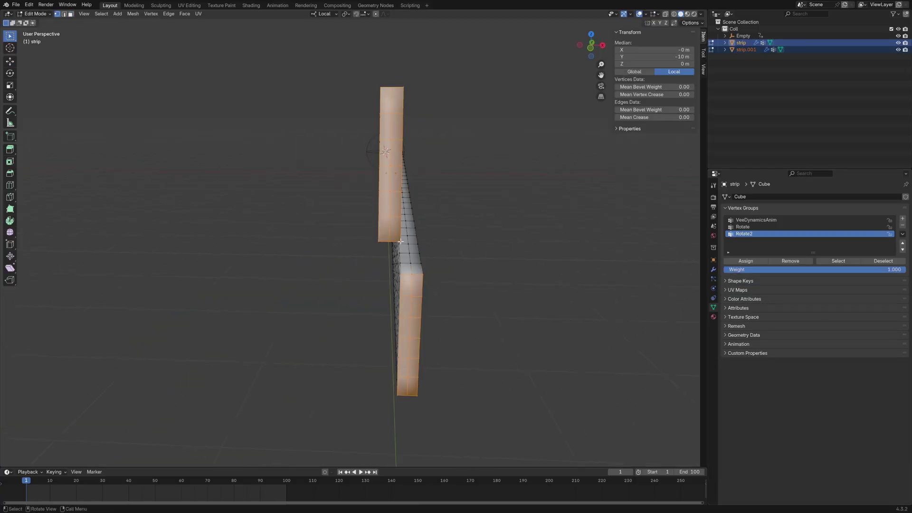
{"action": "key", "text": "1"}
{"action": "left_click", "coordinate": [405, 281]}
{"action": "key", "text": "ctrl+Tab"}
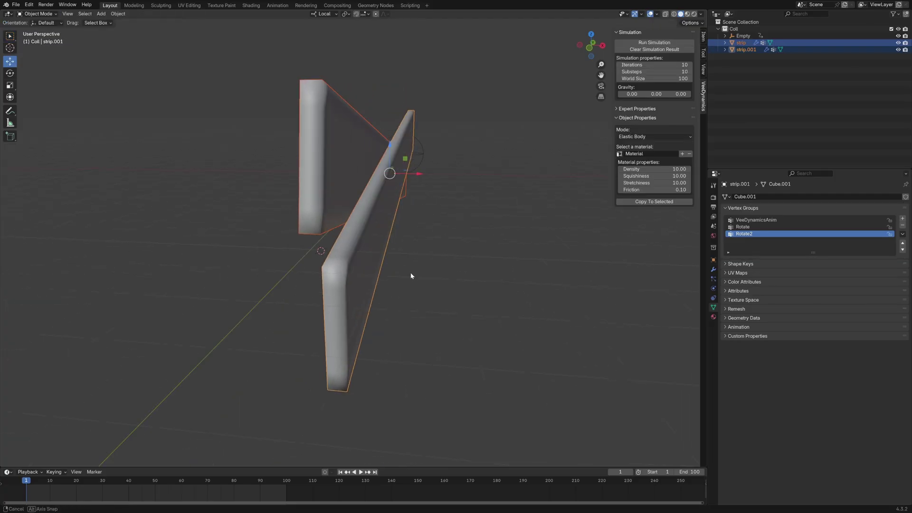
{"action": "key", "text": "shift+a"}
{"action": "mouse_move", "coordinate": [312, 260]}
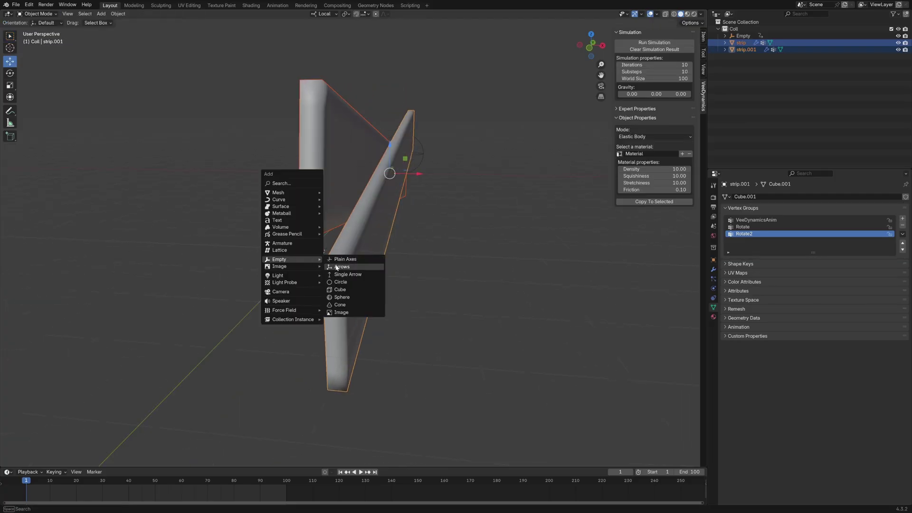
{"action": "left_click", "coordinate": [342, 298]}
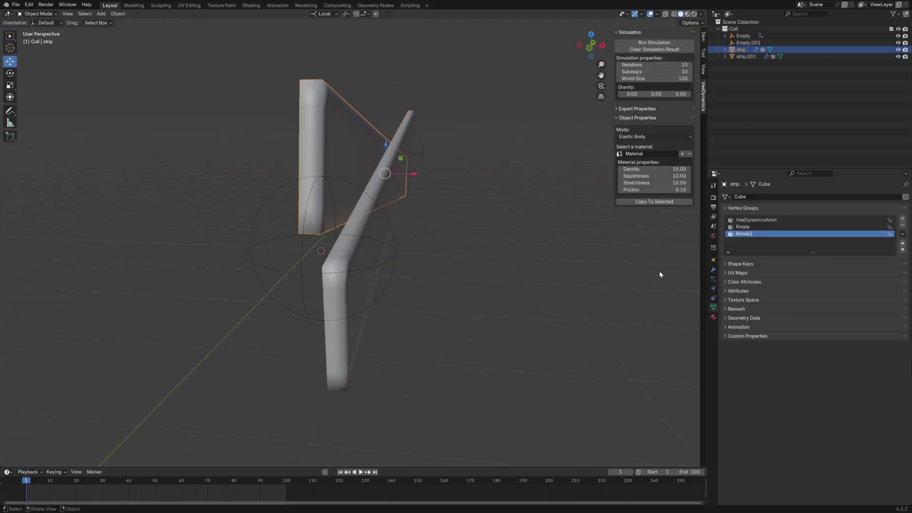
Remove the __VeeDynamics__ modifier from the original strip and add a second Hook modifier targeting the new sphere empty.
{"action": "left_click", "coordinate": [713, 270]}
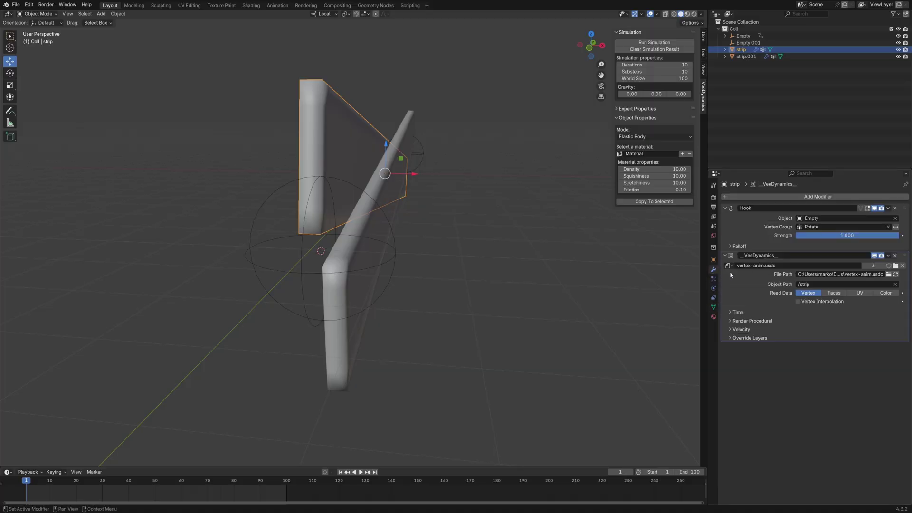
{"action": "left_click", "coordinate": [896, 256]}
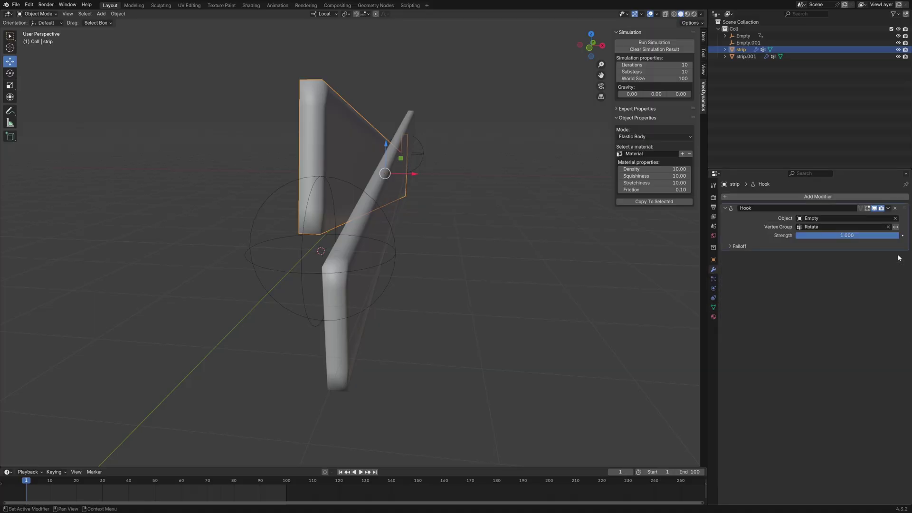
{"action": "left_click", "coordinate": [876, 197]}
{"action": "mouse_move", "coordinate": [877, 197]}
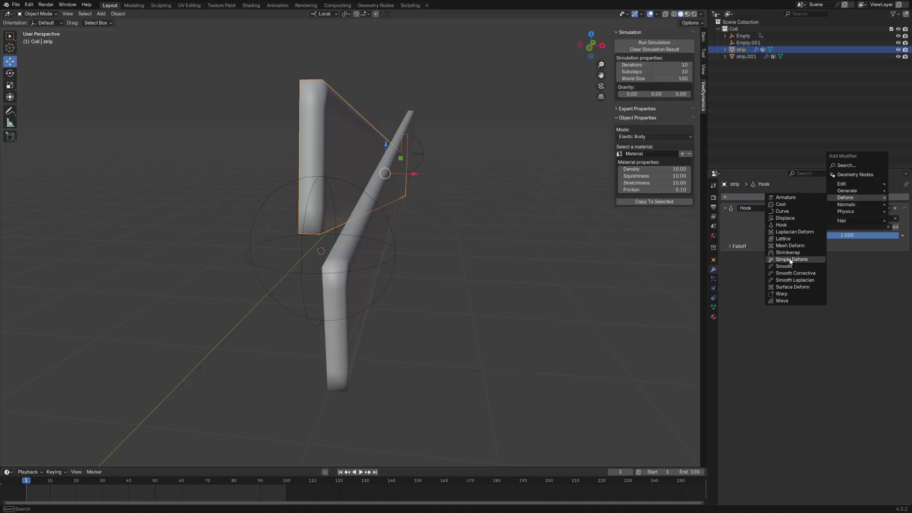
{"action": "left_click", "coordinate": [784, 225]}
{"action": "left_click", "coordinate": [896, 266]}
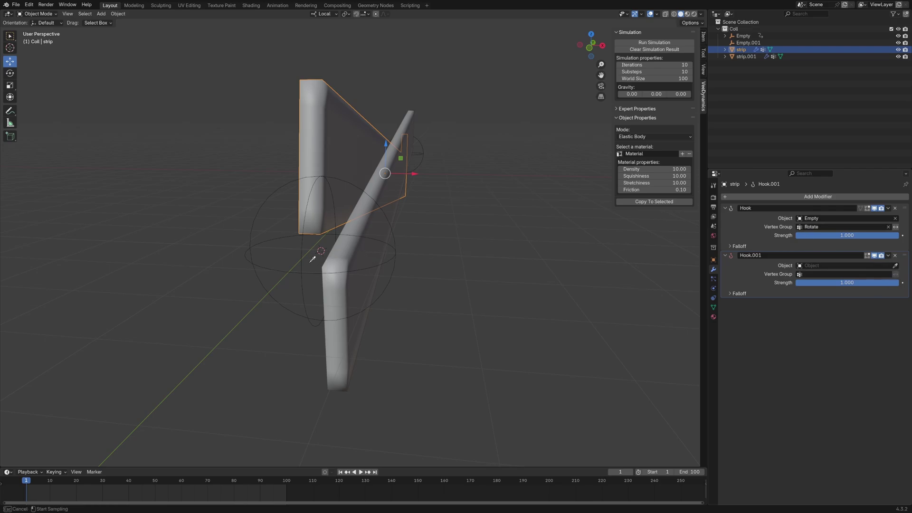
{"action": "left_click", "coordinate": [305, 259]}
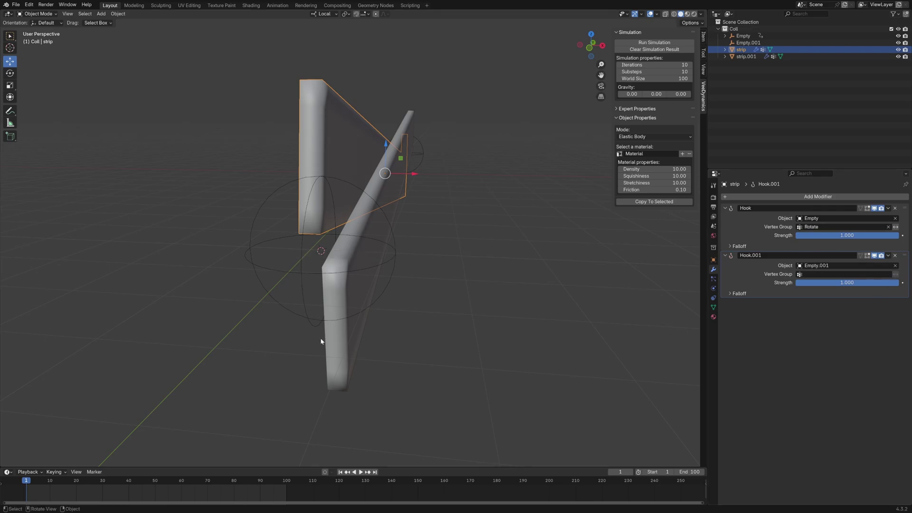
Replace the duplicated strip's __VeeDynamics__ modifier with a Hook targeting the new sphere empty and vertex group Rotate2.
{"action": "left_click", "coordinate": [339, 364]}
{"action": "left_click", "coordinate": [896, 257]}
{"action": "left_click", "coordinate": [876, 198]}
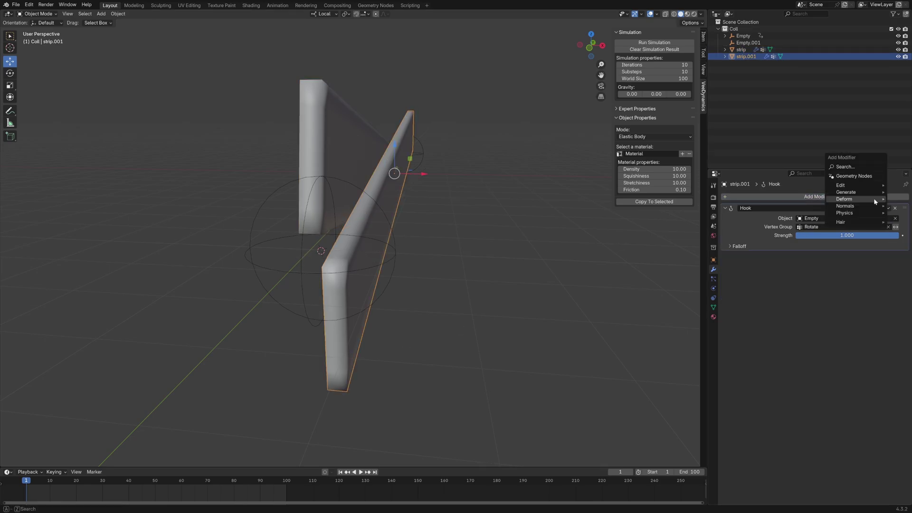
{"action": "mouse_move", "coordinate": [875, 199]}
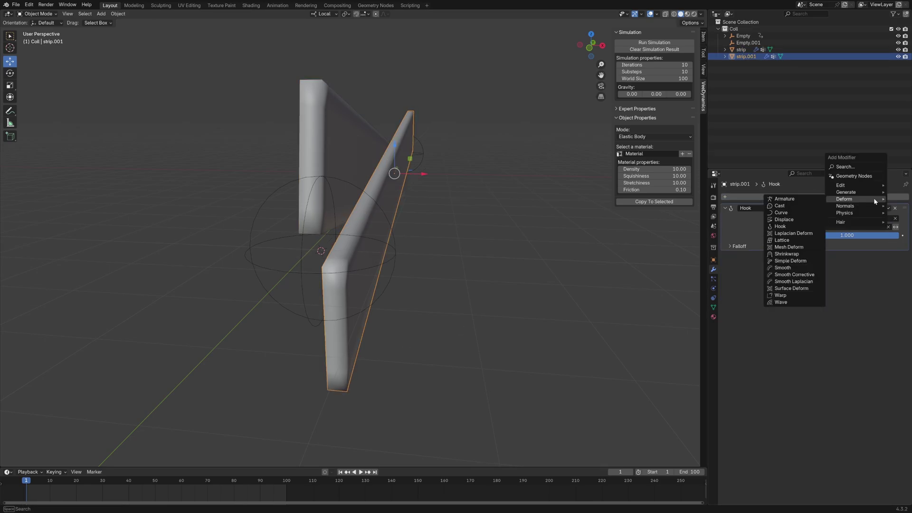
{"action": "left_click", "coordinate": [792, 227]}
{"action": "left_click", "coordinate": [841, 266]}
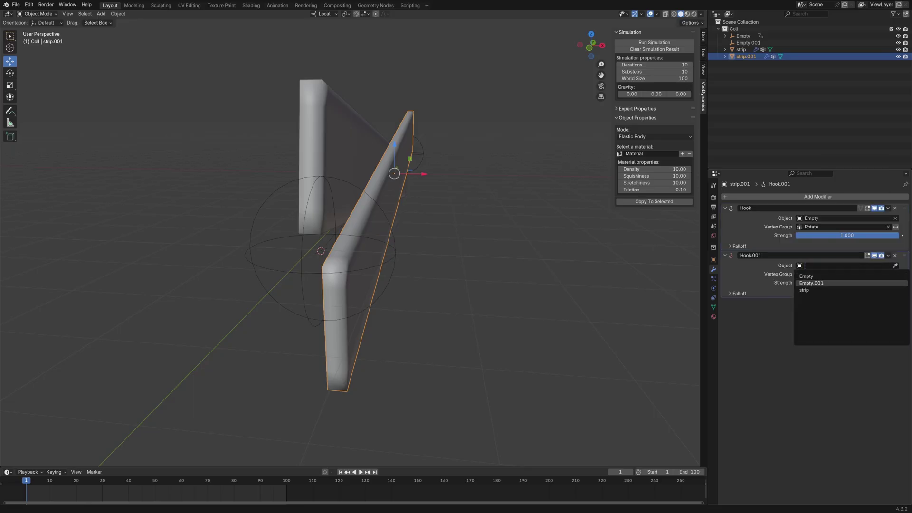
{"action": "left_click", "coordinate": [816, 283]}
{"action": "left_click", "coordinate": [818, 274]}
{"action": "left_click", "coordinate": [817, 299]}
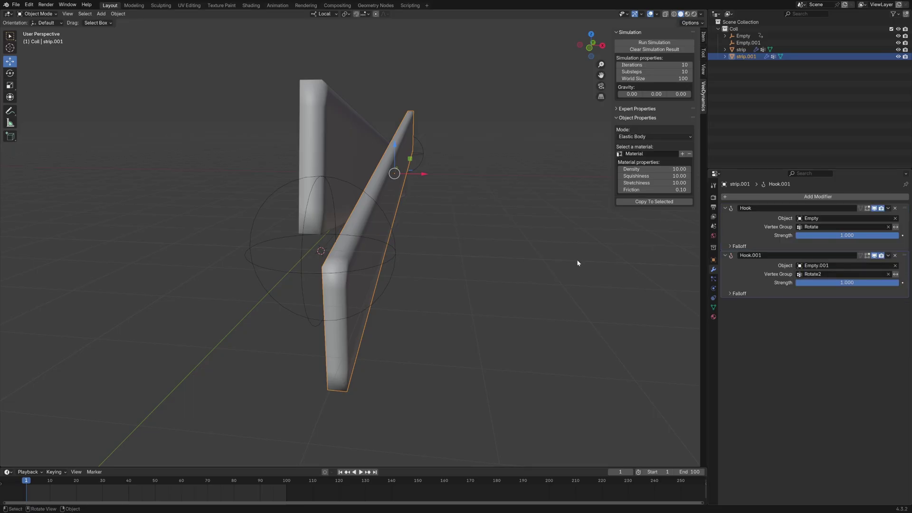
Set the vertex group of the original strip's second Hook modifier to Rotate2.
{"action": "left_click", "coordinate": [311, 137]}
{"action": "left_click", "coordinate": [841, 274]}
{"action": "left_click", "coordinate": [817, 298]}
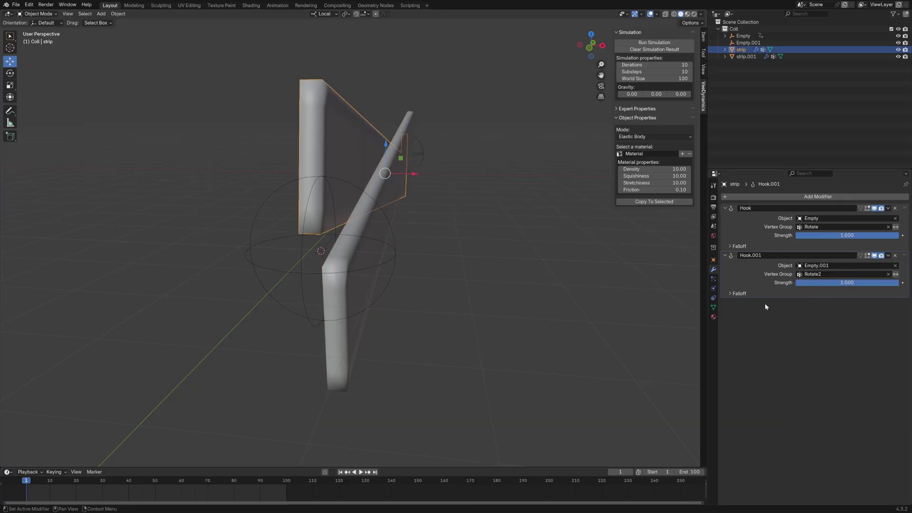
Keyframe the first empty at frame 60 with a Y rotation of 360°.
{"action": "left_click", "coordinate": [423, 155]}
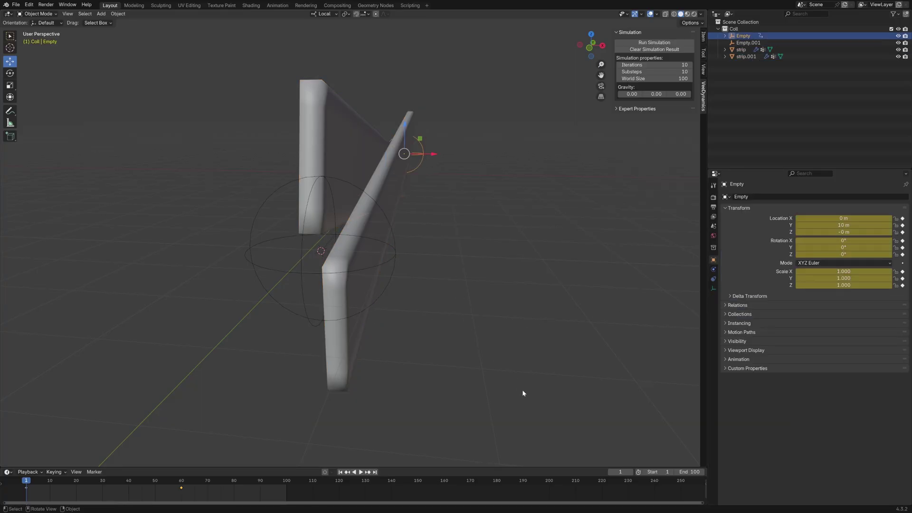
{"action": "left_click_drag", "start_coordinate": [167, 481], "coordinate": [182, 483]}
{"action": "double_click", "coordinate": [844, 248]}
{"action": "type", "text": "3"}
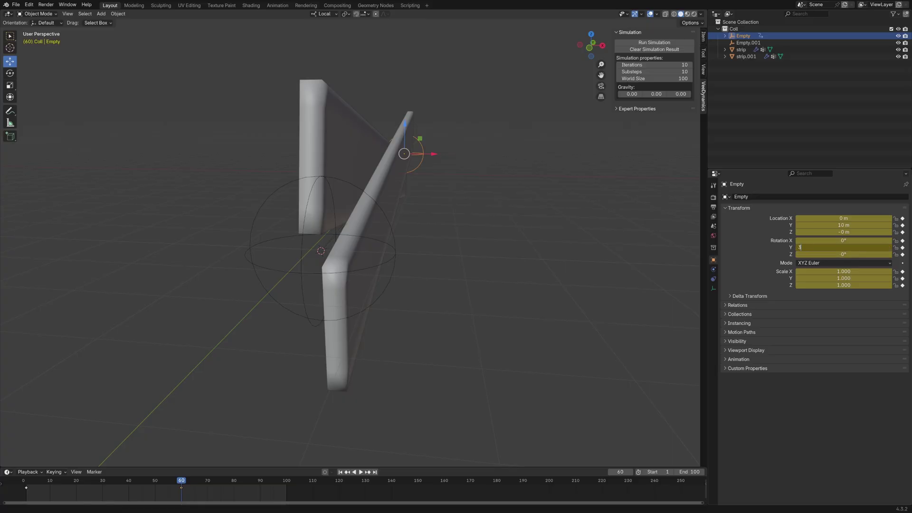
{"action": "type", "text": "60"}
{"action": "key", "text": "Return"}
{"action": "key", "text": "i"}
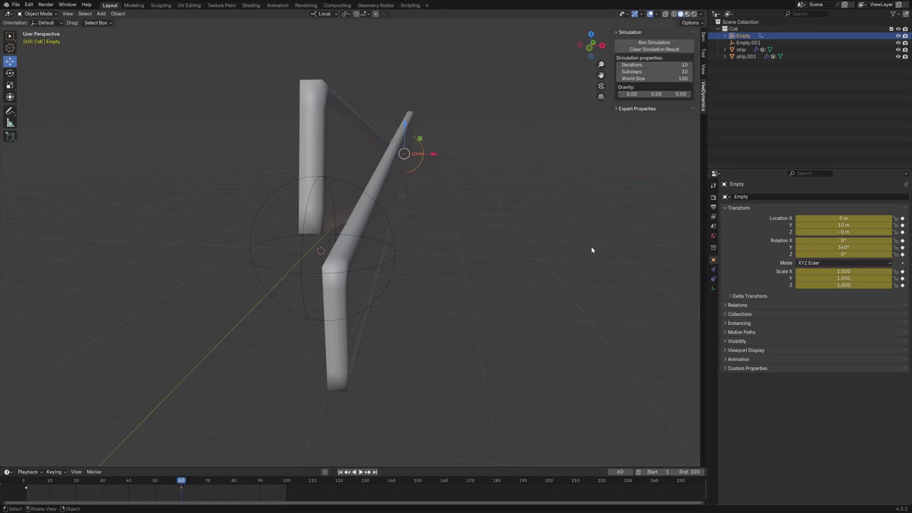
Keyframe the new sphere empty at frame 60 with a Y rotation of -360°.
{"action": "left_click", "coordinate": [305, 274]}
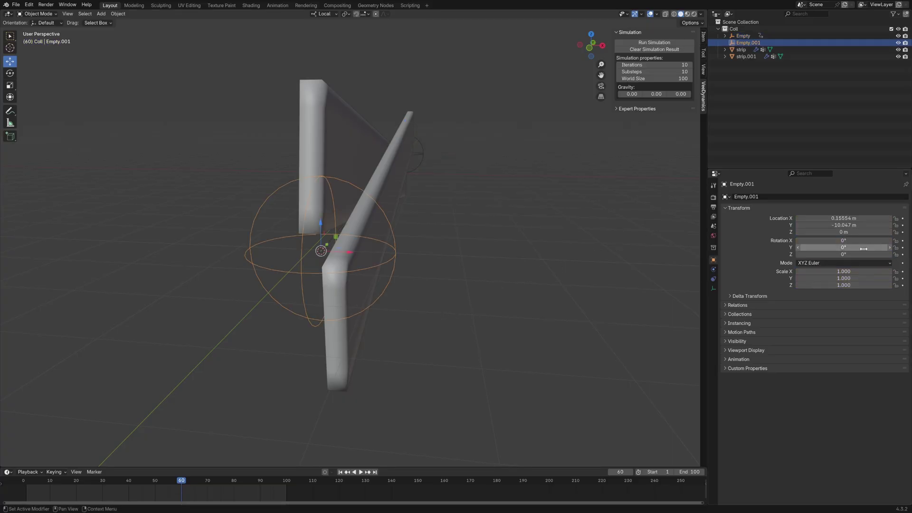
{"action": "double_click", "coordinate": [844, 248]}
{"action": "type", "text": "-360"}
{"action": "key", "text": "Return"}
{"action": "key", "text": "i"}
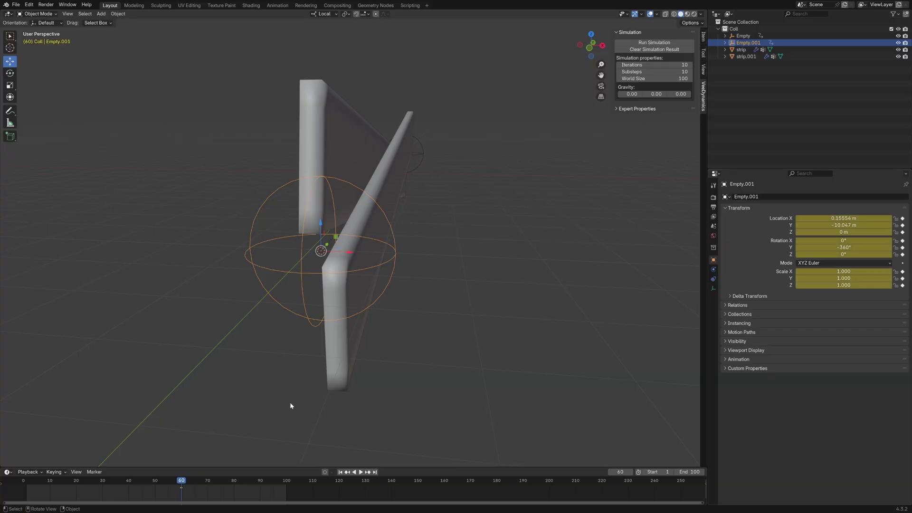
Clear the new sphere empty's rotation at frame 1 and keyframe it there.
{"action": "key", "text": "shift+Left"}
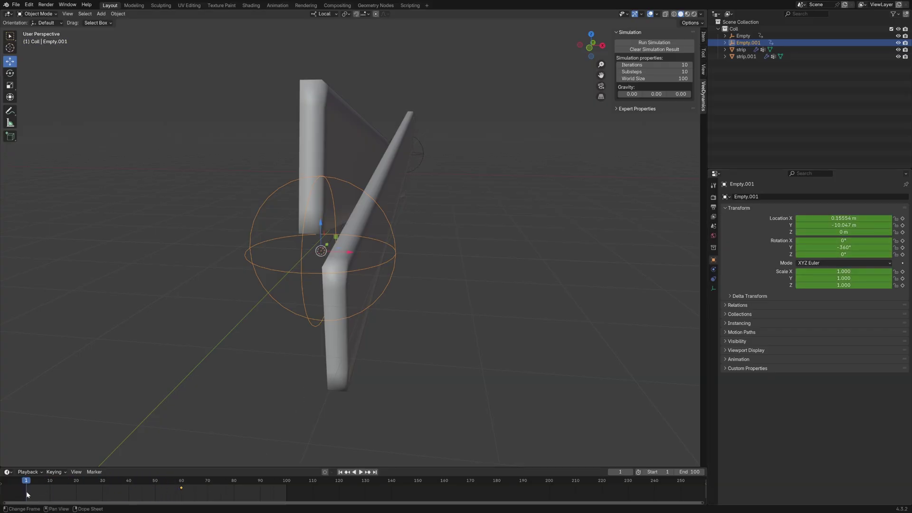
{"action": "key", "text": "alt+r"}
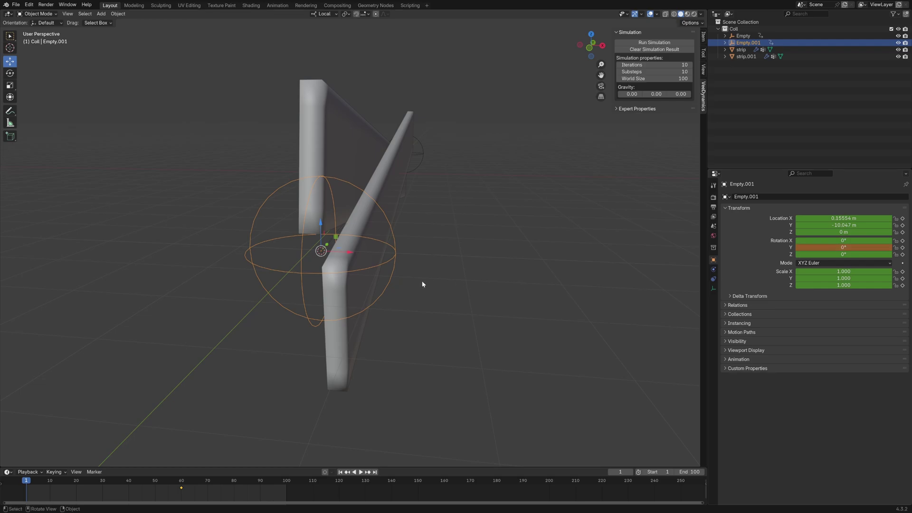
{"action": "key", "text": "i"}
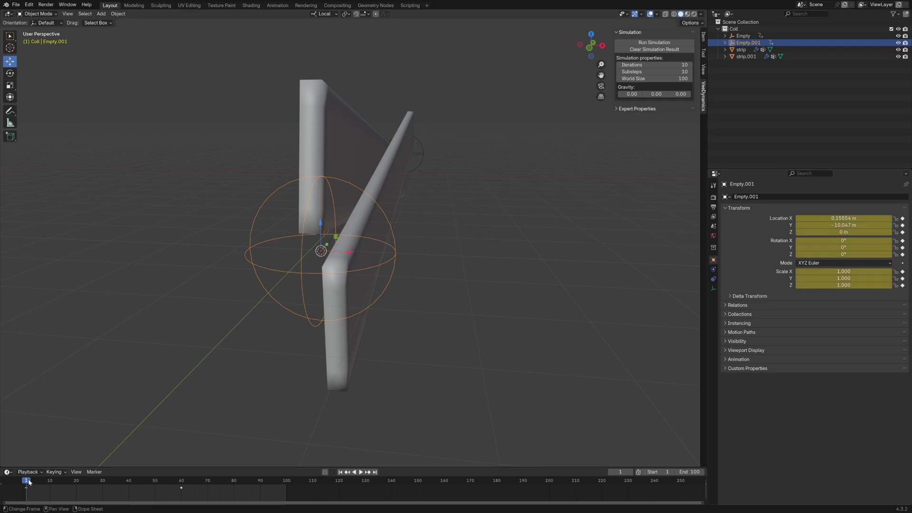
Play back the animation to check how the hooked strip ends rotate.
{"action": "key", "text": "space"}
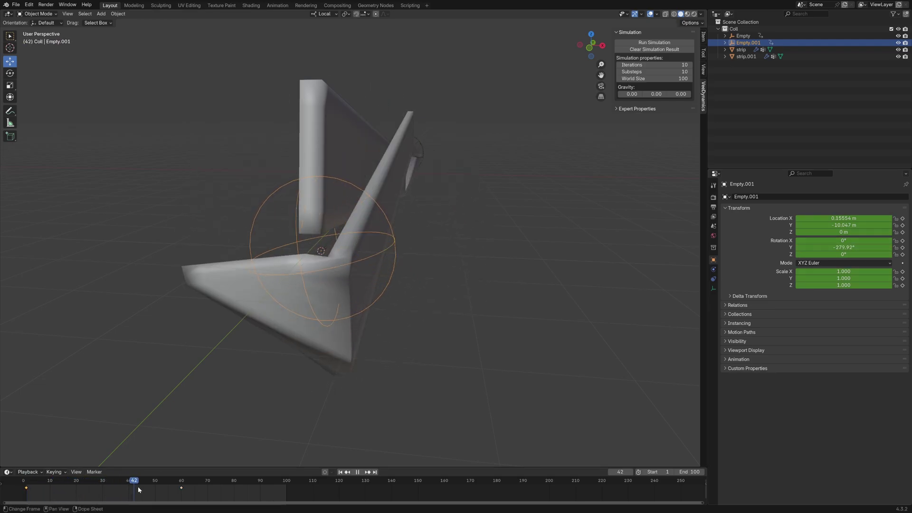
{"action": "key", "text": "Escape"}
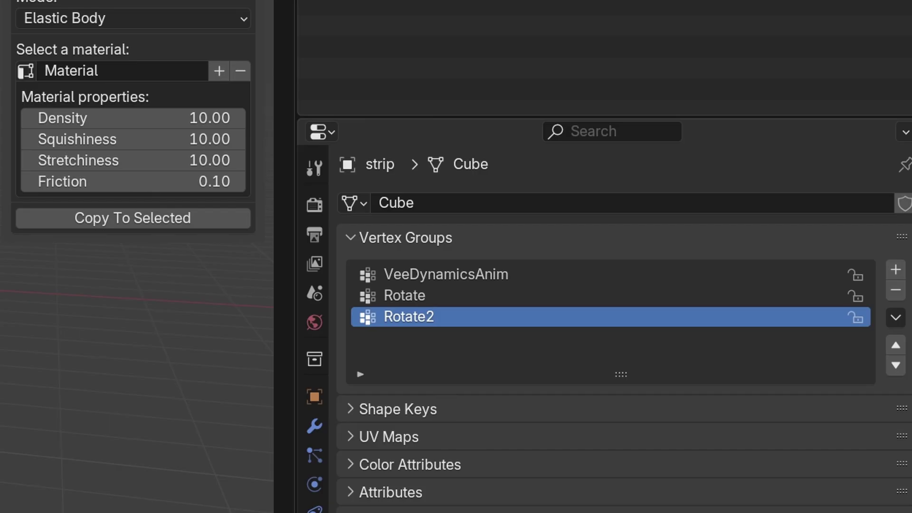
{"action": "key", "text": "ctrl+s"}
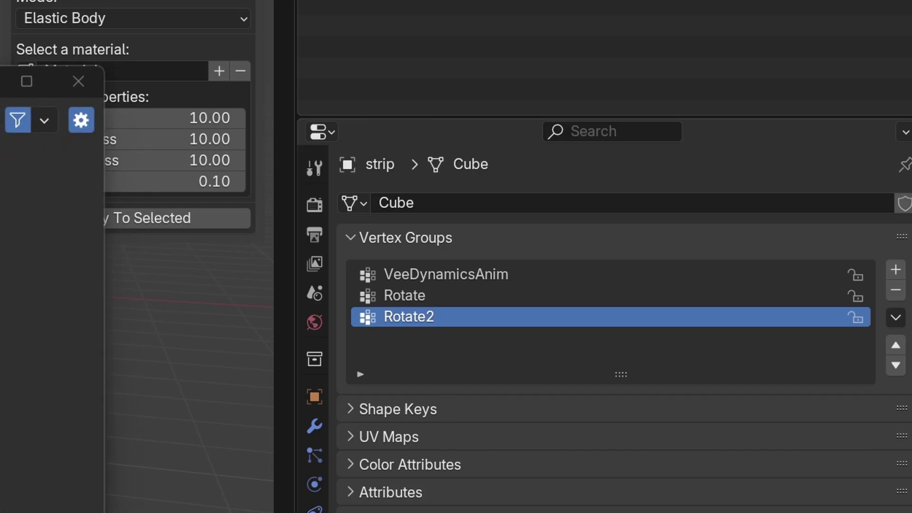
{"action": "key", "text": "Escape"}
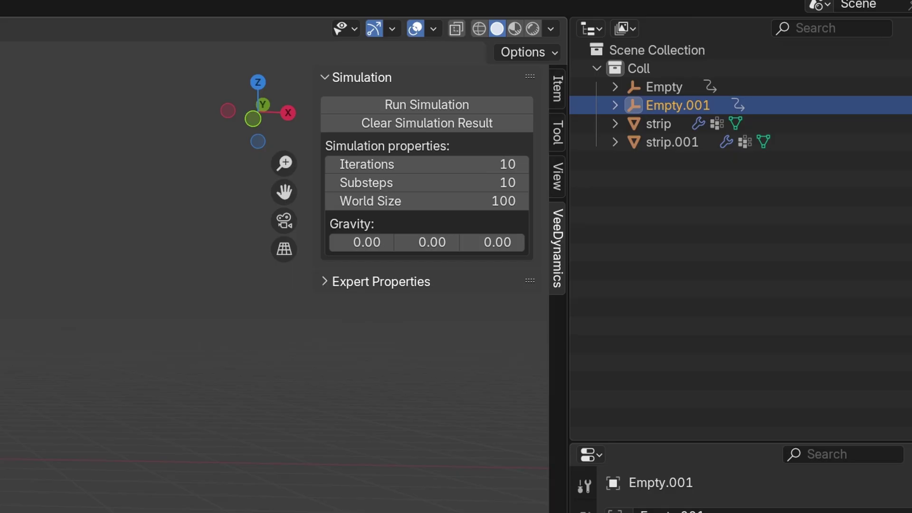
Clear the previous simulation result, rerun the simulation of the two crossed strips and play back the outcome.
{"action": "left_click", "coordinate": [424, 120]}
{"action": "middle_click_drag", "start_coordinate": [52, 380], "coordinate": [4, 370]}
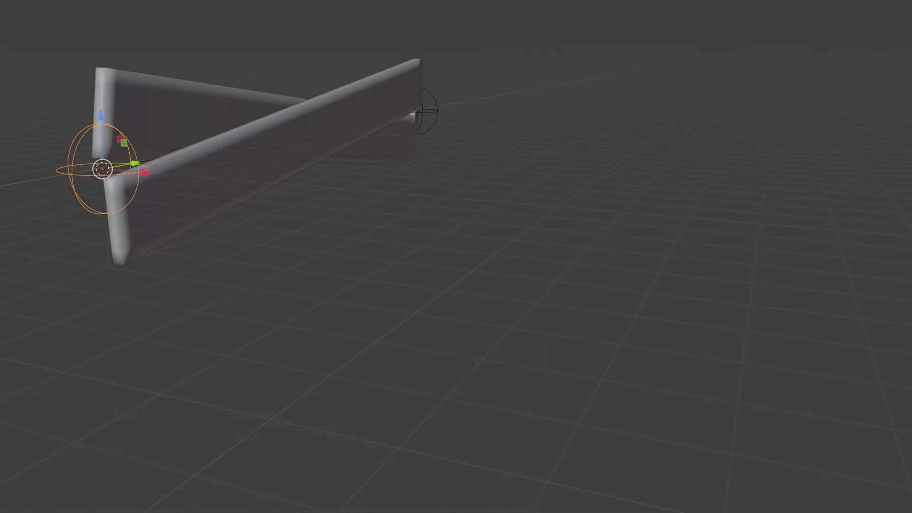
{"action": "left_click", "coordinate": [426, 104]}
{"action": "left_click", "coordinate": [677, 391]}
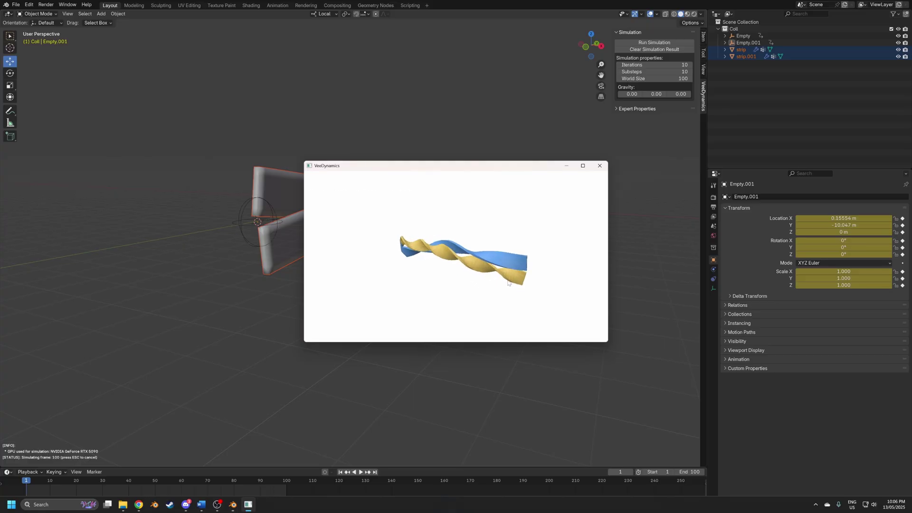
{"action": "left_click", "coordinate": [600, 165]}
{"action": "key", "text": "space"}
{"action": "mouse_move", "coordinate": [28, 482]}
{"action": "left_mouse_down"}
{"action": "mouse_move", "coordinate": [125, 482]}
{"action": "mouse_move", "coordinate": [42, 481]}
{"action": "left_mouse_up"}
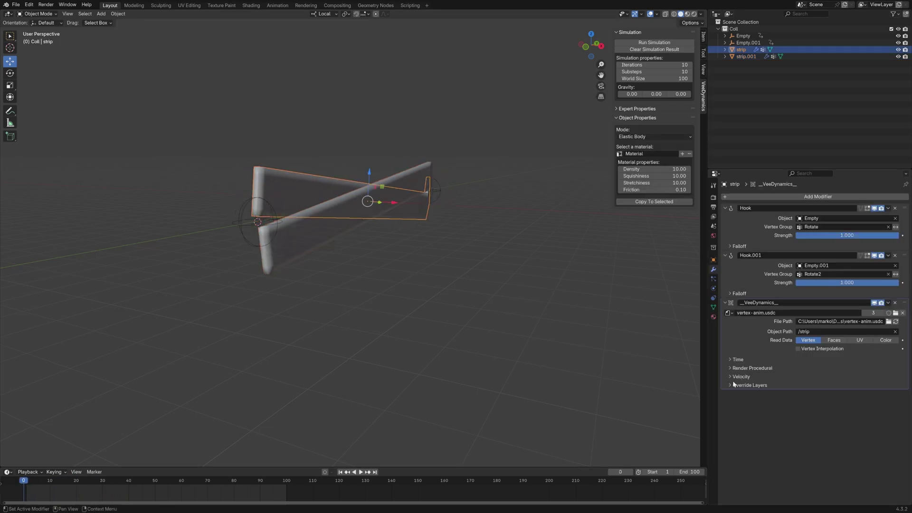
Assign all end faces of the first strip at the new sphere empty to its Rotate2 vertex group.
{"action": "middle_click_drag", "start_coordinate": [423, 260], "coordinate": [499, 279], "text": "shift"}
{"action": "scroll", "coordinate": [411, 246], "scroll_direction": "up", "scroll_amount": 1}
{"action": "key", "text": "Tab"}
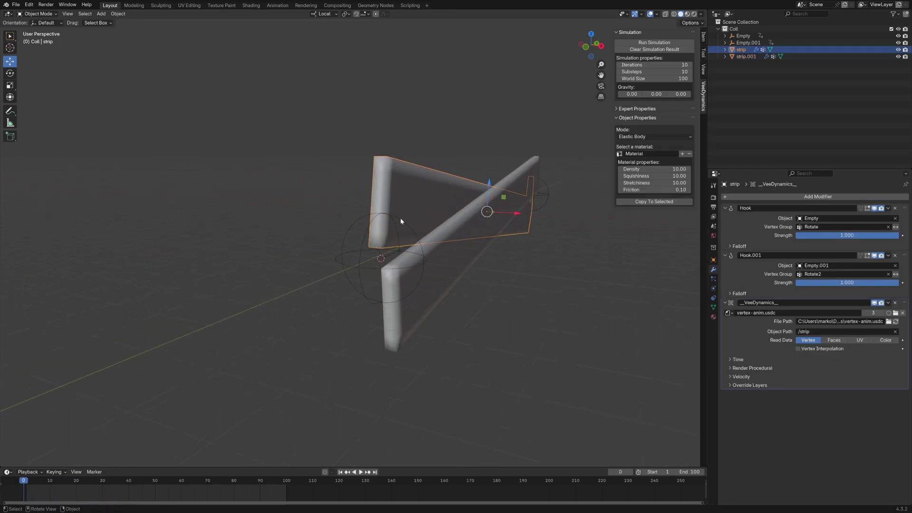
{"action": "left_click", "coordinate": [714, 307]}
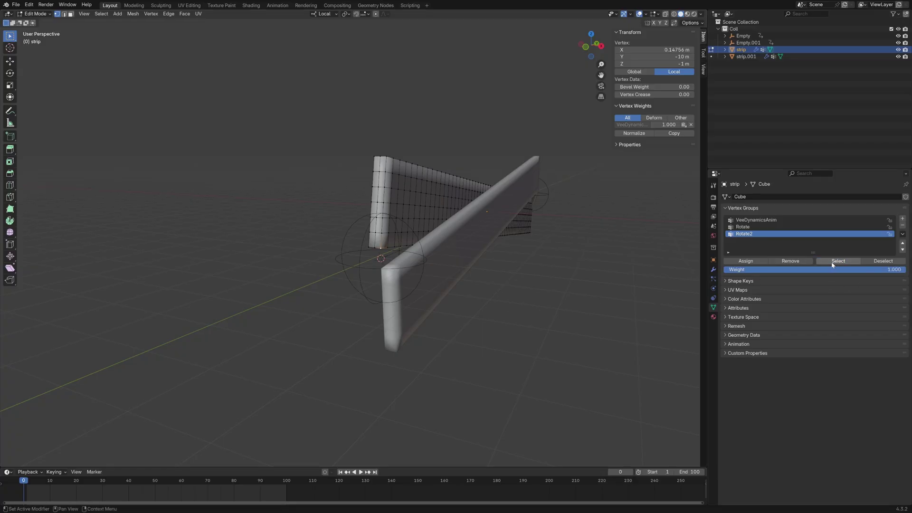
{"action": "scroll", "coordinate": [409, 193], "scroll_direction": "up", "scroll_amount": 2}
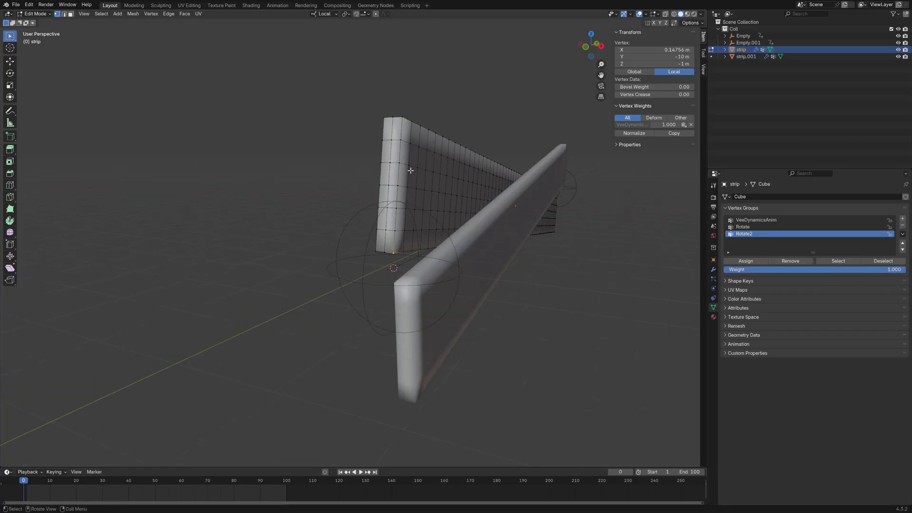
{"action": "key", "text": "3"}
{"action": "key", "text": "c"}
{"action": "left_click_drag", "start_coordinate": [392, 130], "coordinate": [386, 241]}
{"action": "right_click", "coordinate": [386, 242]}
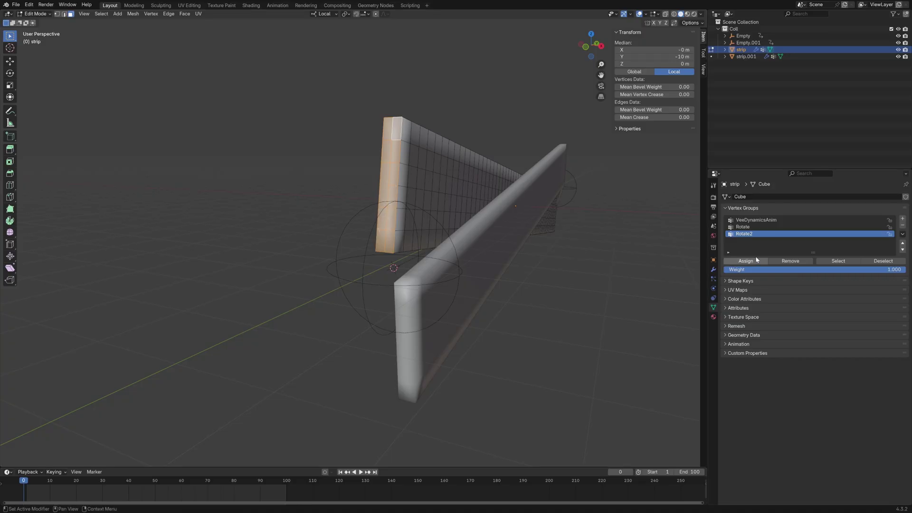
{"action": "left_click", "coordinate": [745, 261]}
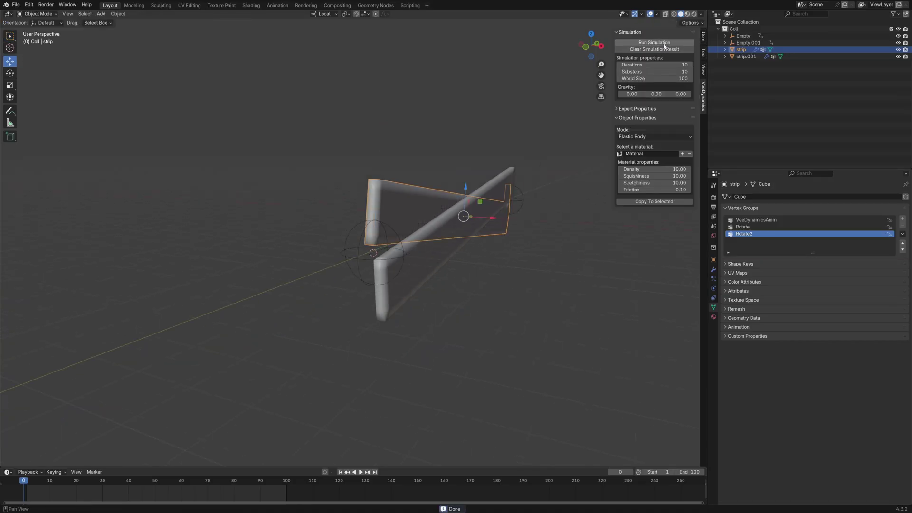
Run the strip simulation with the corrected Rotate2 group, writing the result to vertex-anim.usdc.
{"action": "left_click", "coordinate": [664, 43]}
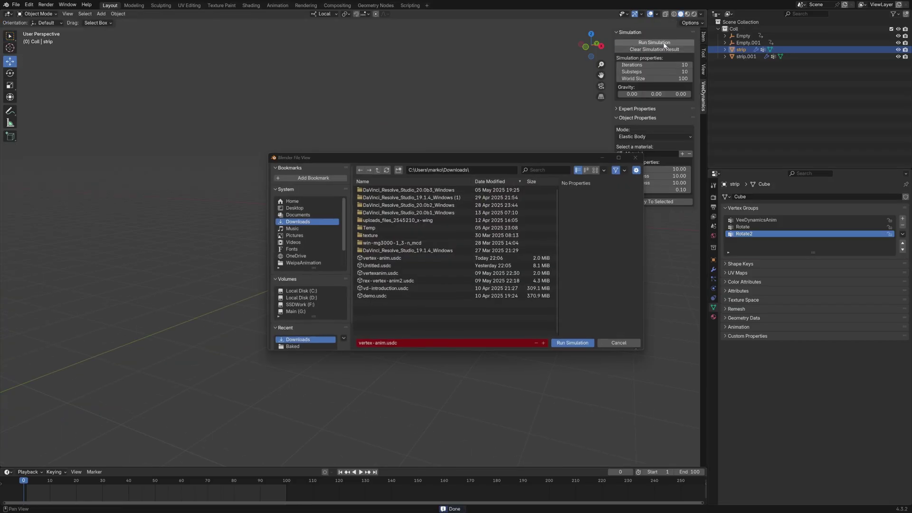
{"action": "left_click", "coordinate": [578, 346]}
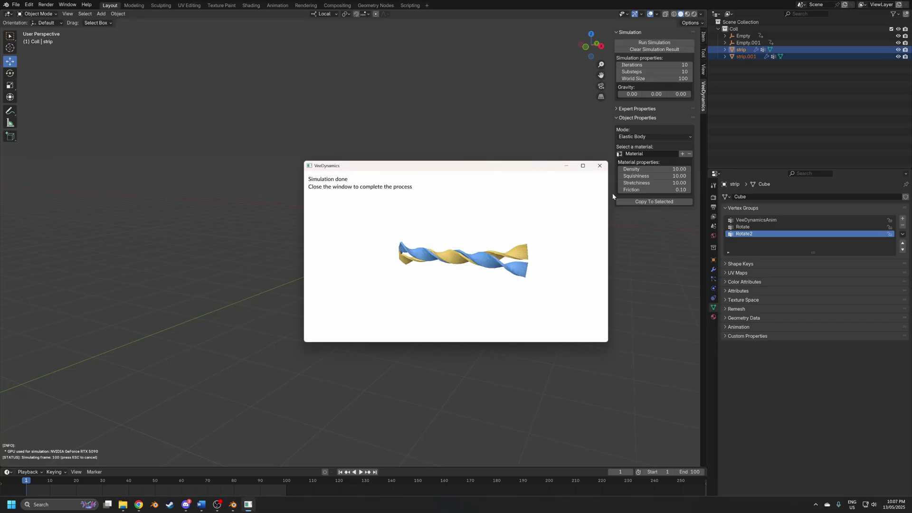
{"action": "left_click", "coordinate": [600, 165]}
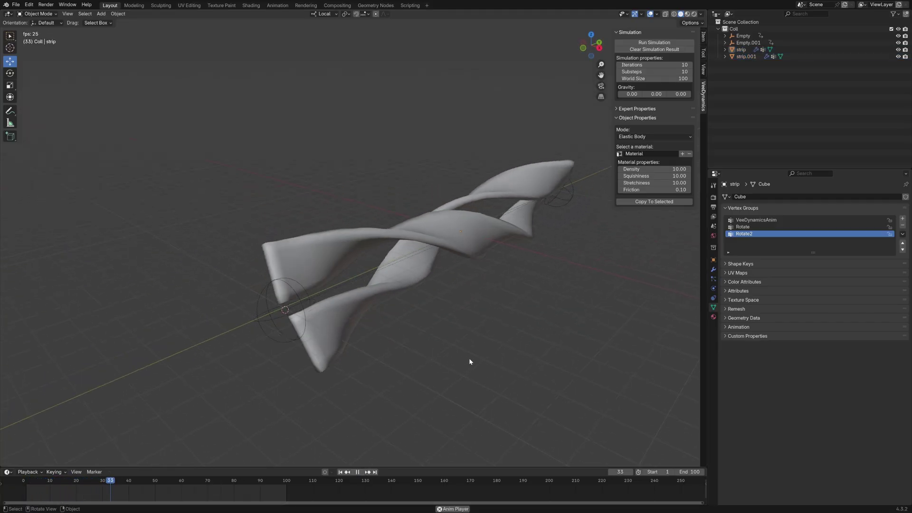
Examine how the two strips twist together during playback from several angles.
{"action": "mouse_move", "coordinate": [469, 357]}
{"action": "middle_mouse_down"}
{"action": "mouse_move", "coordinate": [491, 360]}
{"action": "mouse_move", "coordinate": [480, 358]}
{"action": "middle_mouse_up"}
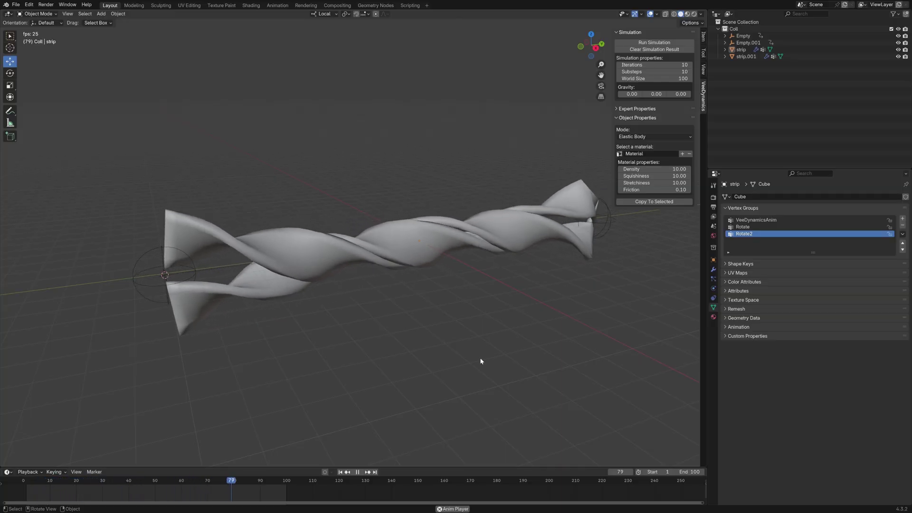
{"action": "middle_click_drag", "start_coordinate": [452, 295], "coordinate": [399, 301]}
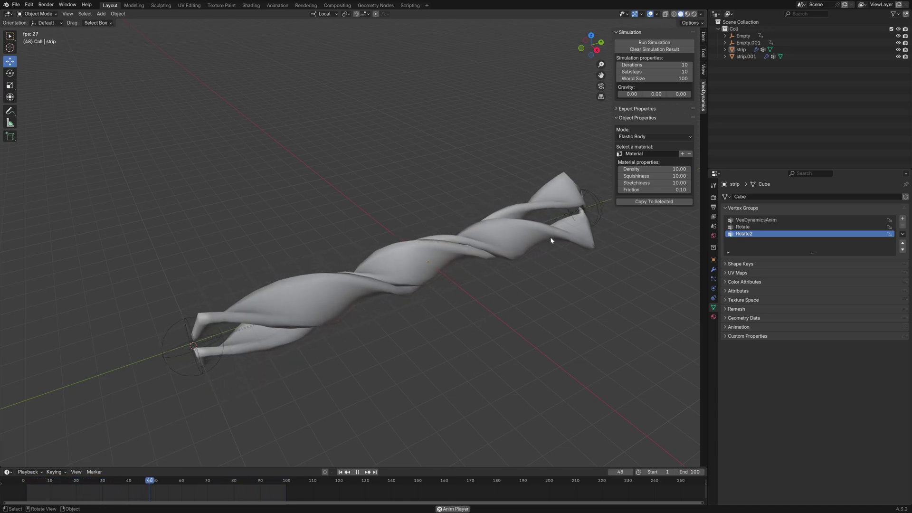
{"action": "key", "text": "space"}
Set the far empty's Y rotation to -360° at frame 60 and keyframe it there.
{"action": "left_click", "coordinate": [193, 364]}
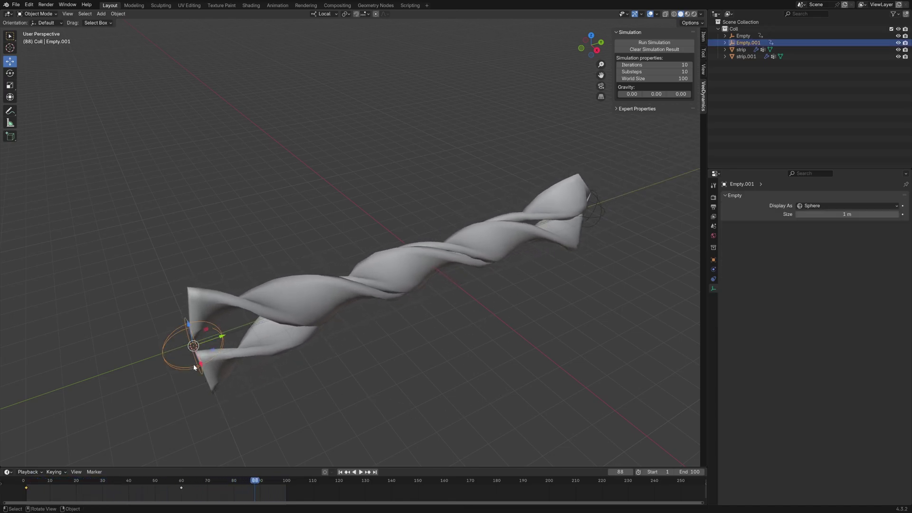
{"action": "key", "text": "Down"}
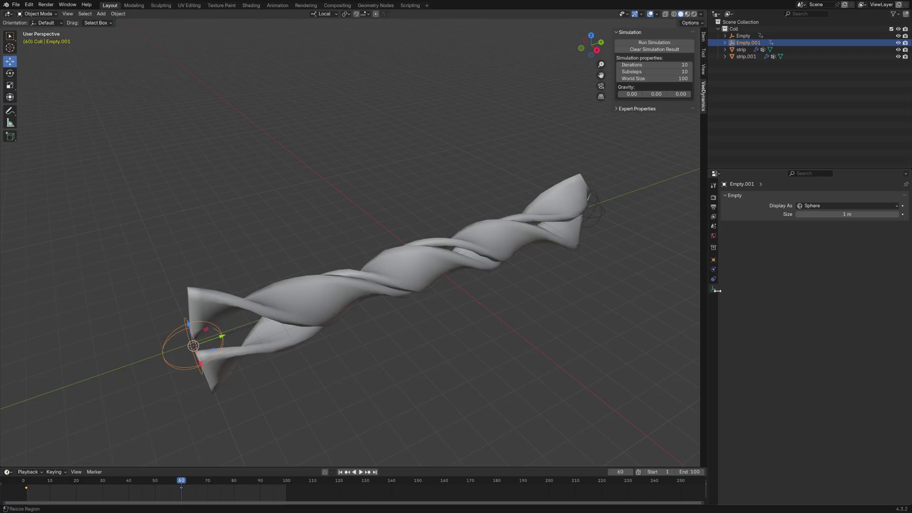
{"action": "left_click", "coordinate": [713, 260]}
{"action": "left_click", "coordinate": [588, 221]}
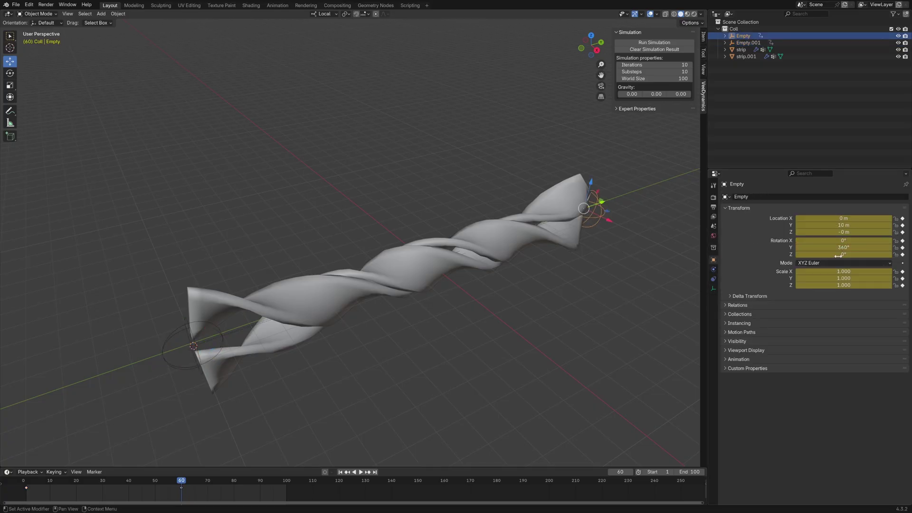
{"action": "left_click", "coordinate": [844, 247]}
{"action": "type", "text": "-3"}
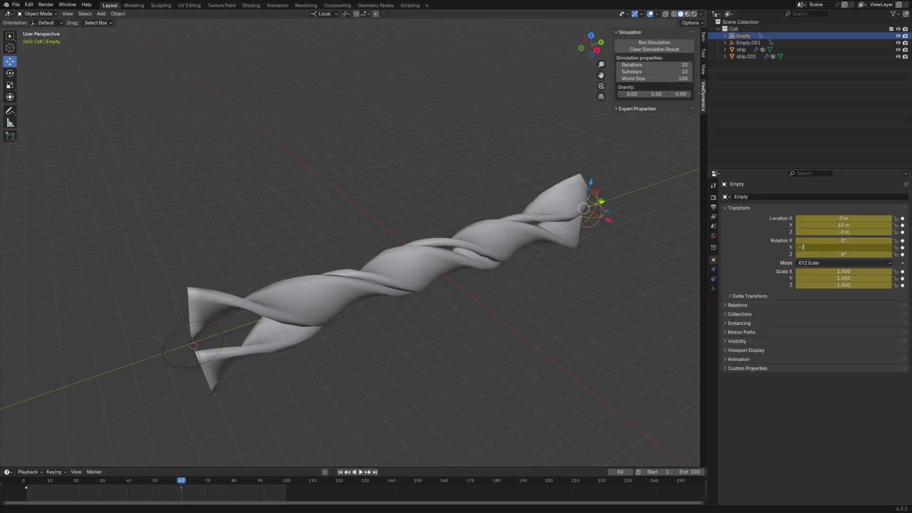
{"action": "type", "text": "60"}
{"action": "key", "text": "Return"}
{"action": "key", "text": "i"}
{"action": "left_click", "coordinate": [114, 252]}
Clear the old result, rerun the simulation with the far empty's changed rotation and play back the strips' motion.
{"action": "left_click", "coordinate": [656, 50]}
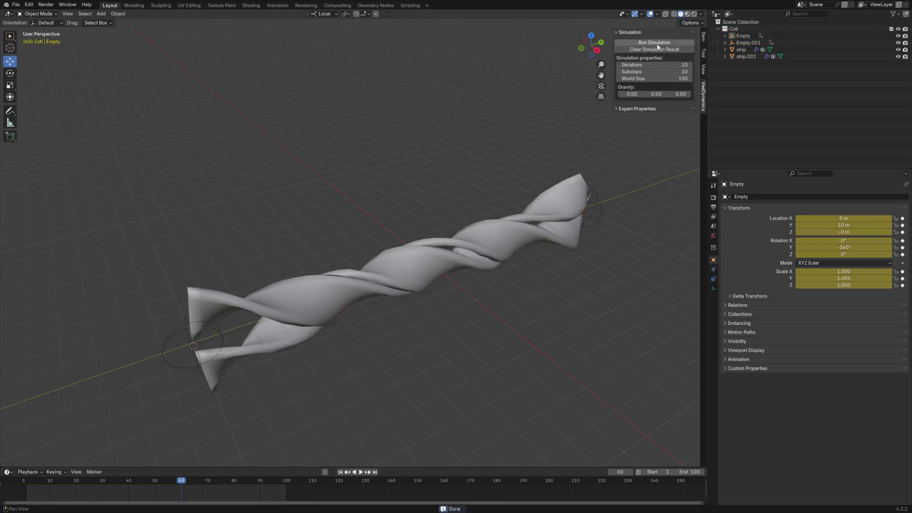
{"action": "left_click", "coordinate": [655, 43]}
{"action": "left_click", "coordinate": [584, 344]}
{"action": "key", "text": "space"}
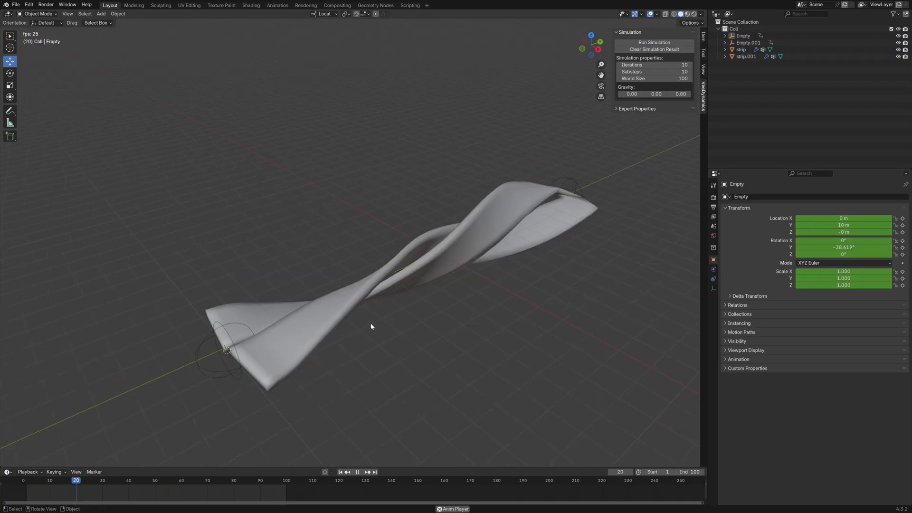
{"action": "middle_click_drag", "start_coordinate": [434, 351], "coordinate": [476, 367]}
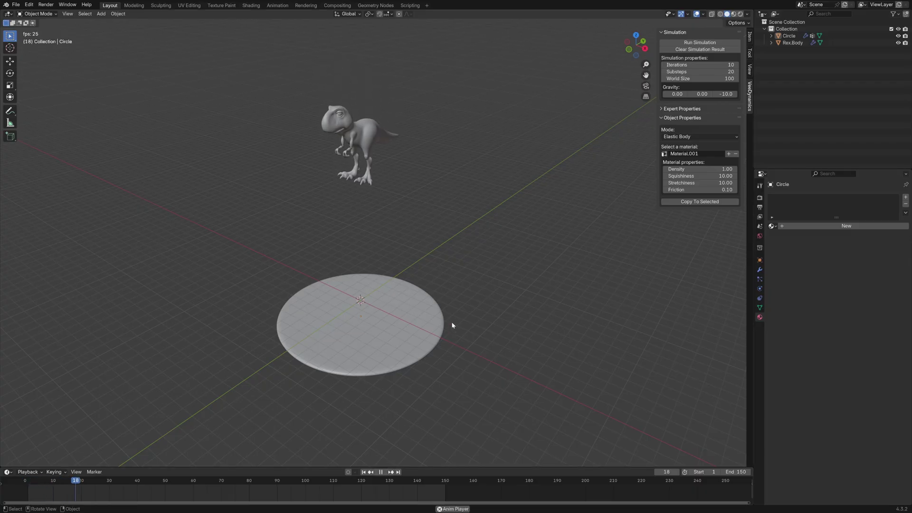
Examine the playback of the dinosaur and round disc simulation from different angles.
{"action": "middle_click_drag", "start_coordinate": [460, 321], "coordinate": [469, 297]}
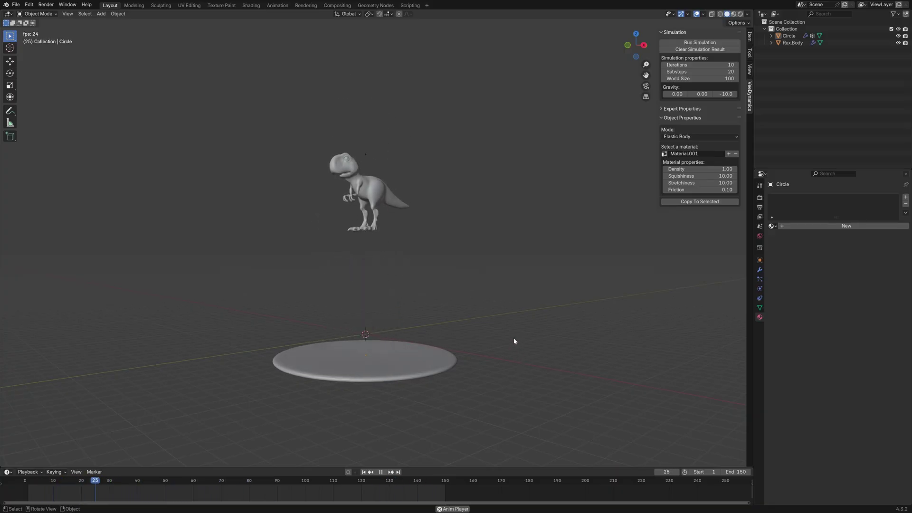
{"action": "middle_click_drag", "start_coordinate": [390, 284], "coordinate": [387, 295]}
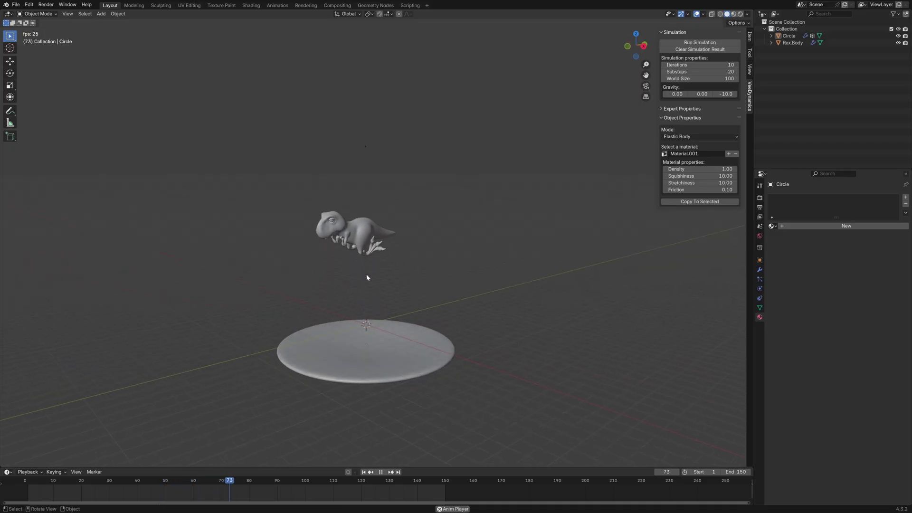